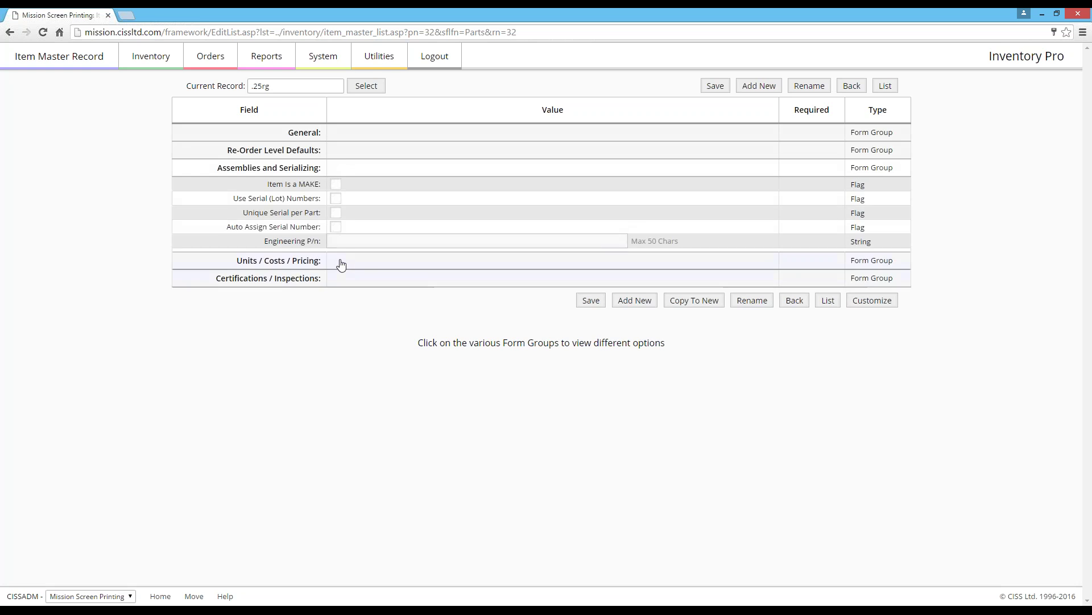
Step: Examine the form groups of item .25rg and the available options for its Category
left_click(339, 262)
left_click(359, 465)
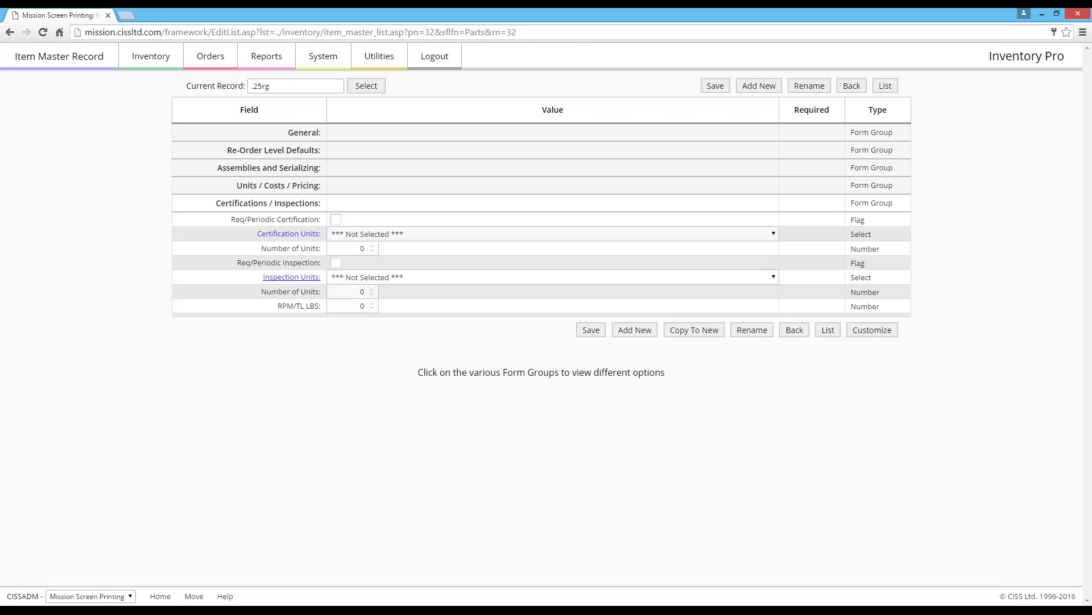
left_click(335, 140)
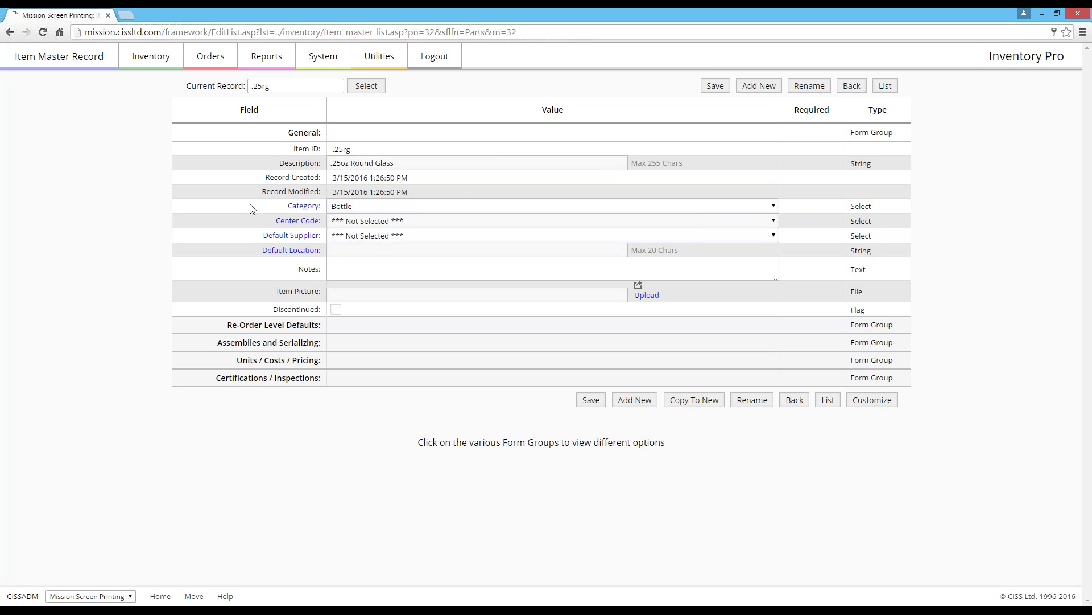
left_click(365, 209)
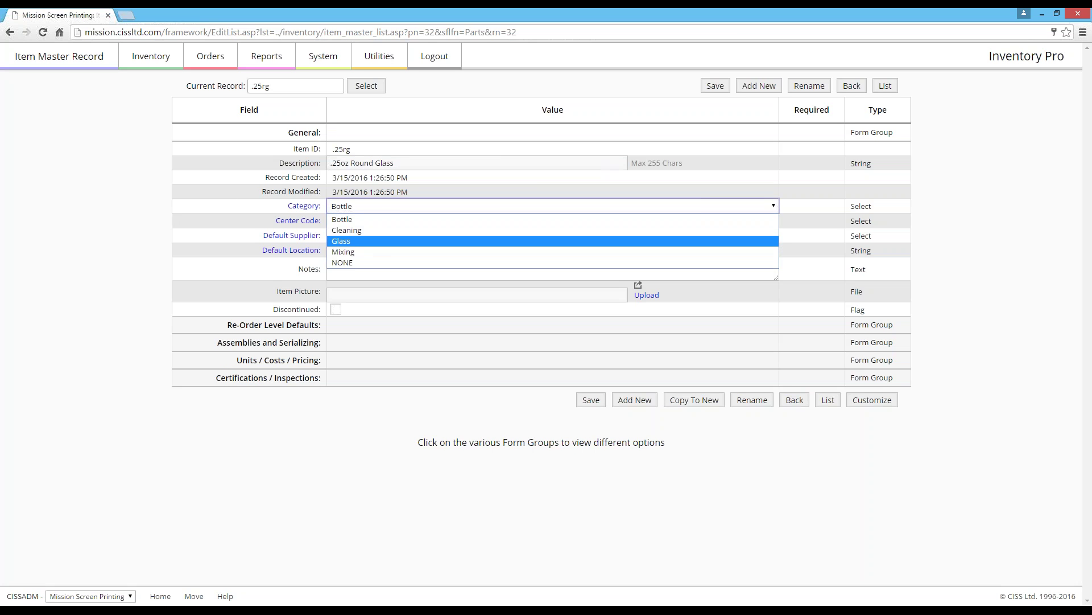
left_click(390, 174)
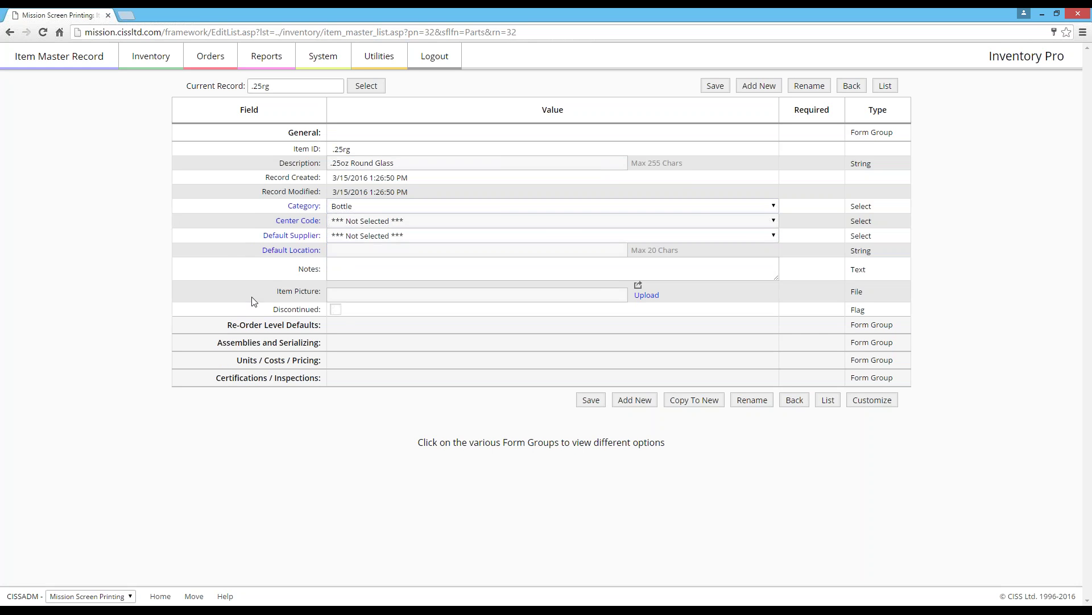
left_click(349, 334)
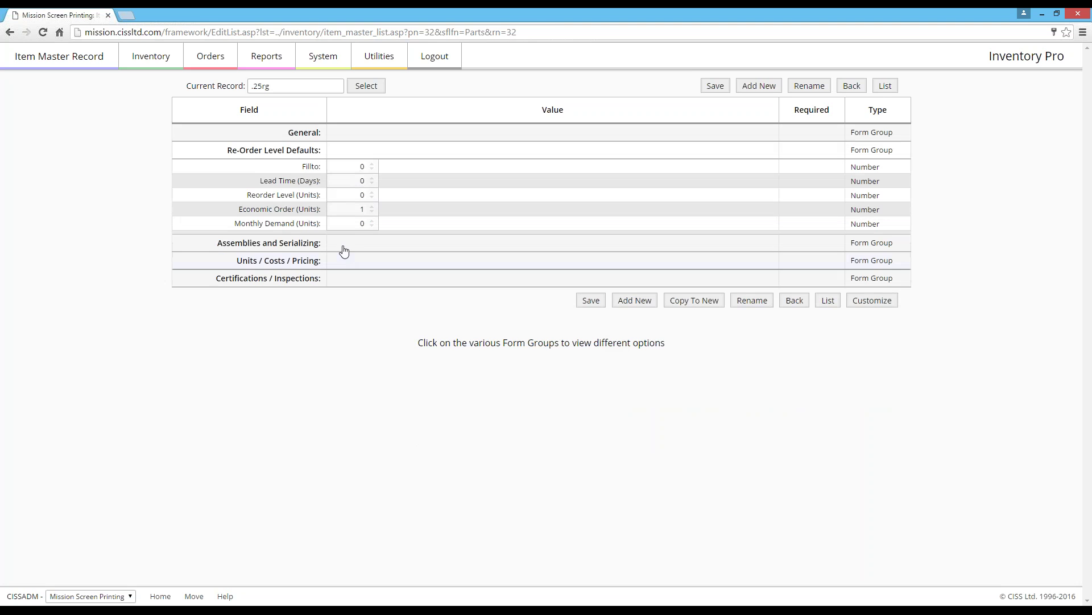
left_click(289, 243)
left_click(315, 266)
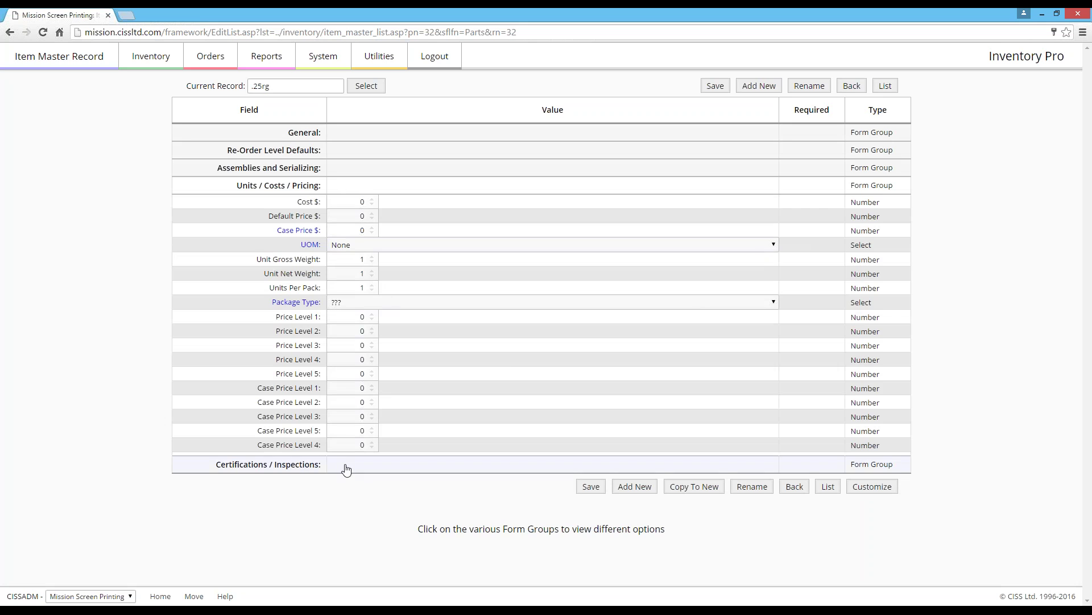
left_click(346, 464)
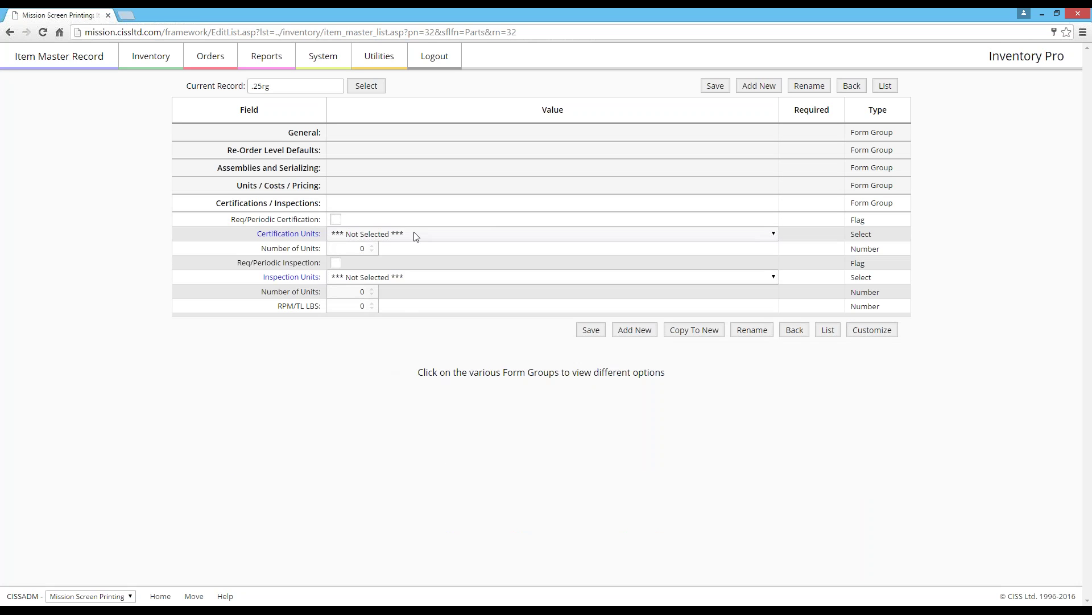
left_click(319, 135)
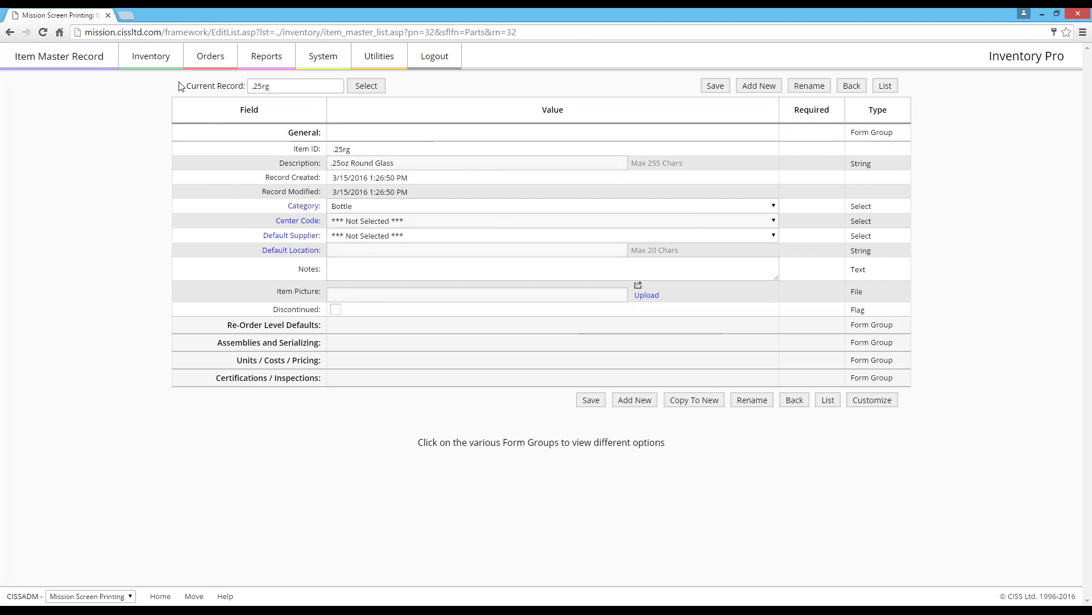
left_click(167, 60)
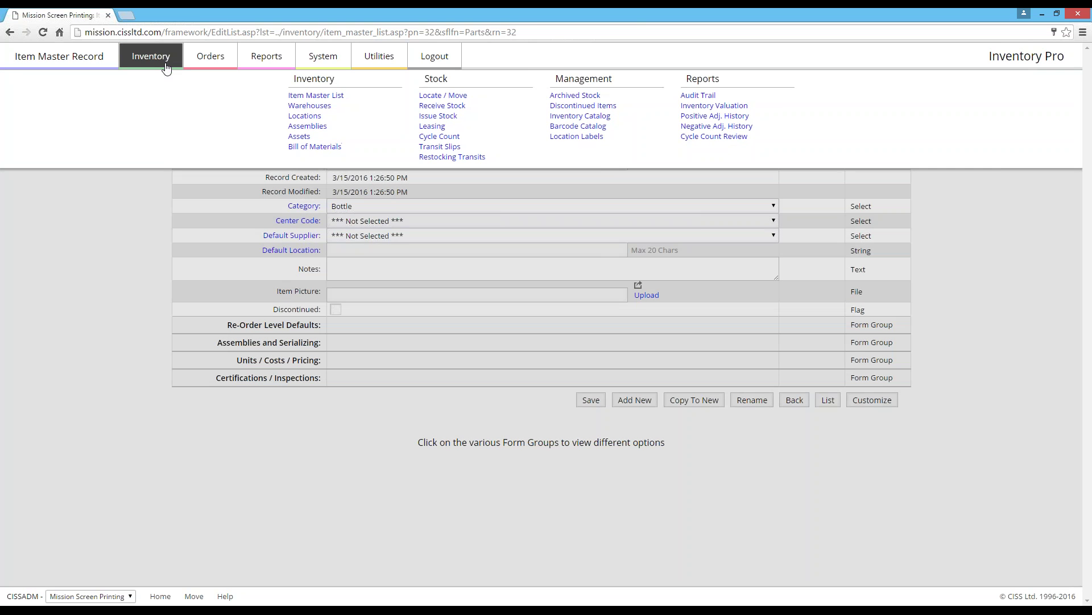
left_click(166, 68)
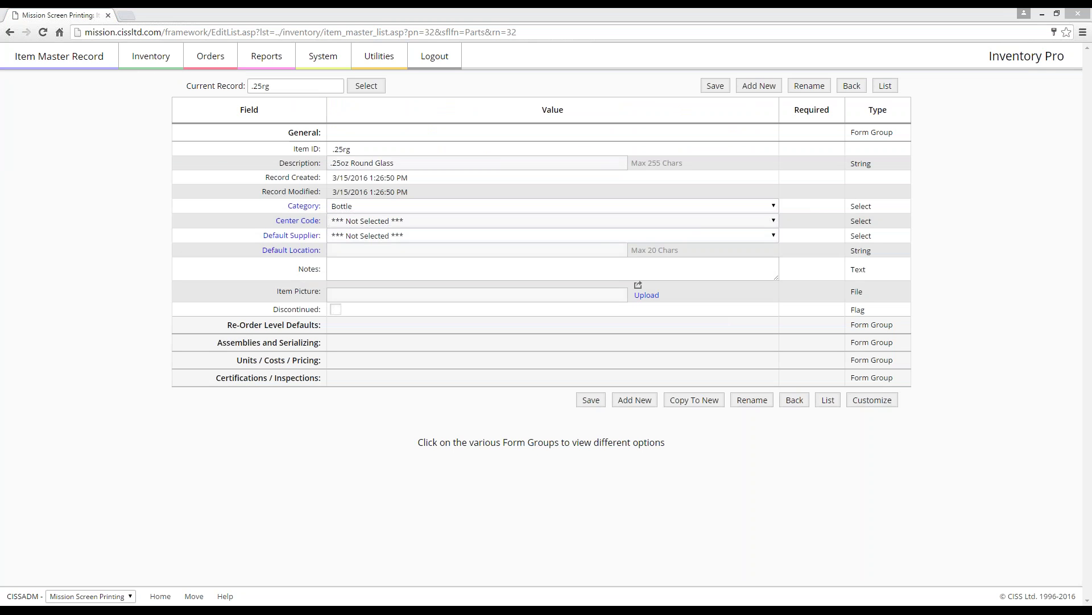
left_click(254, 128)
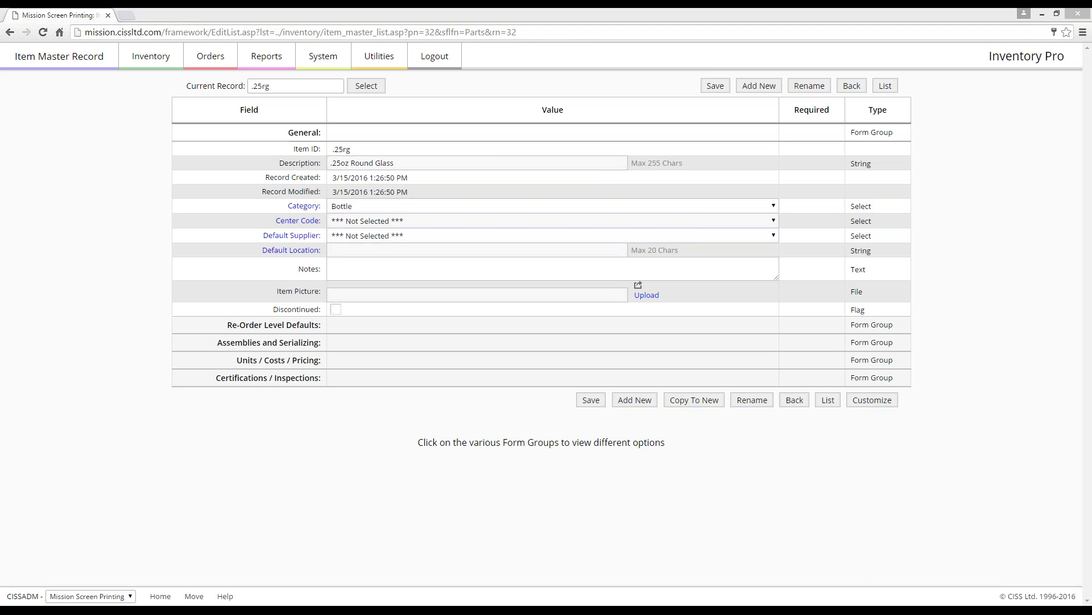
left_click(697, 451)
left_click(608, 484)
left_click(877, 478)
left_click(507, 492)
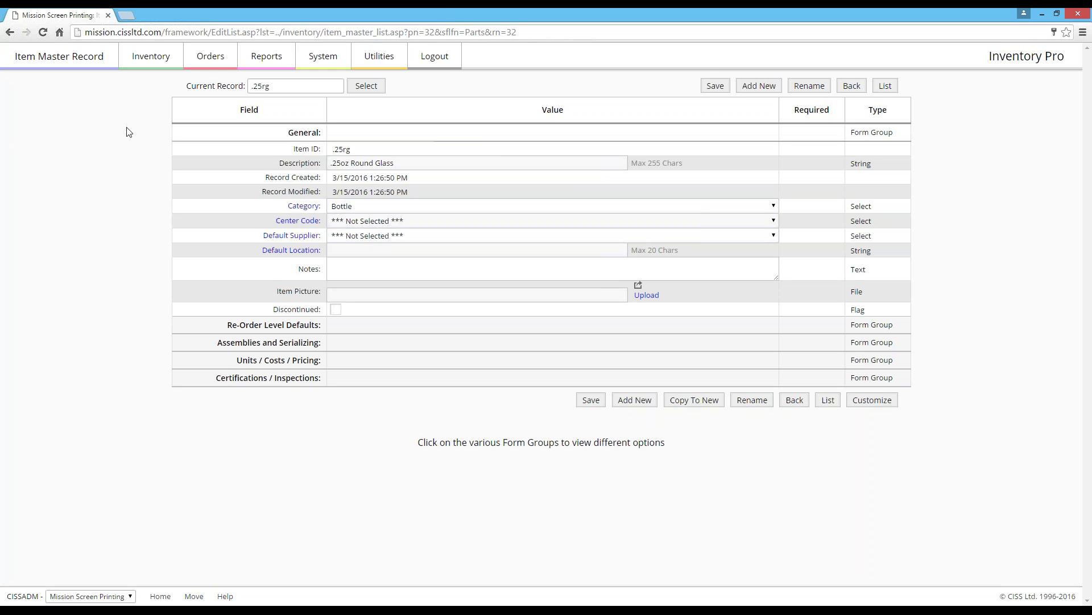
Step: Open the record of item .25rg for editing from the Item Master List
left_click(149, 59)
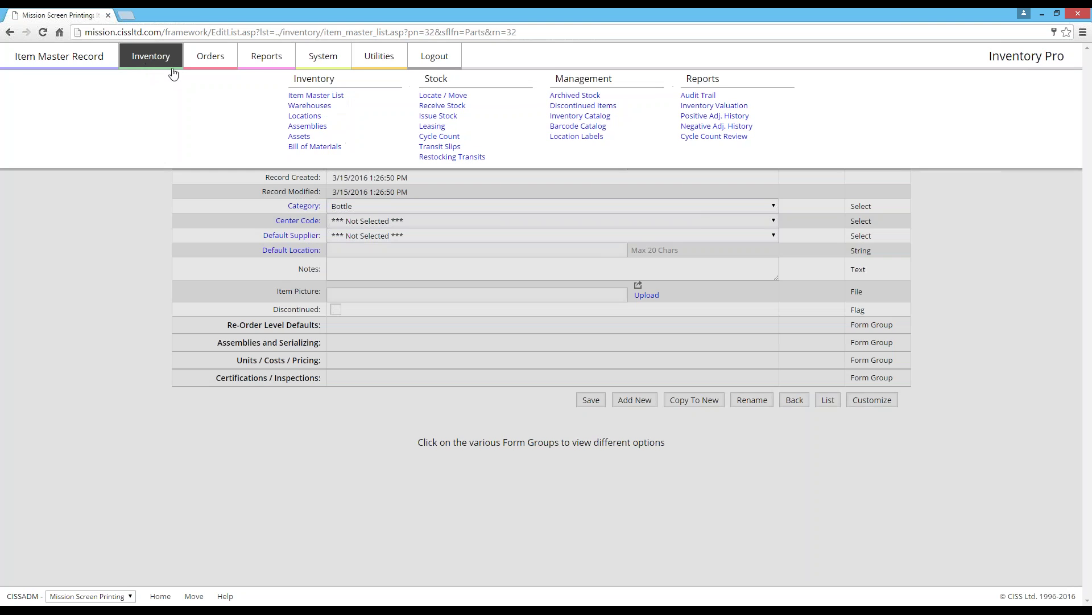
left_click(327, 98)
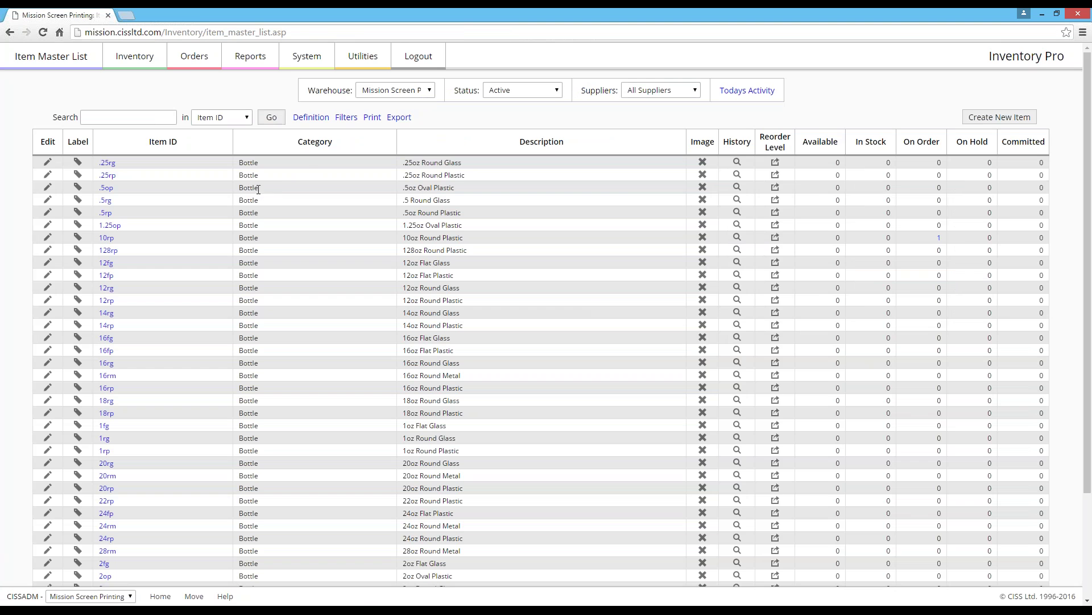
left_click(48, 162)
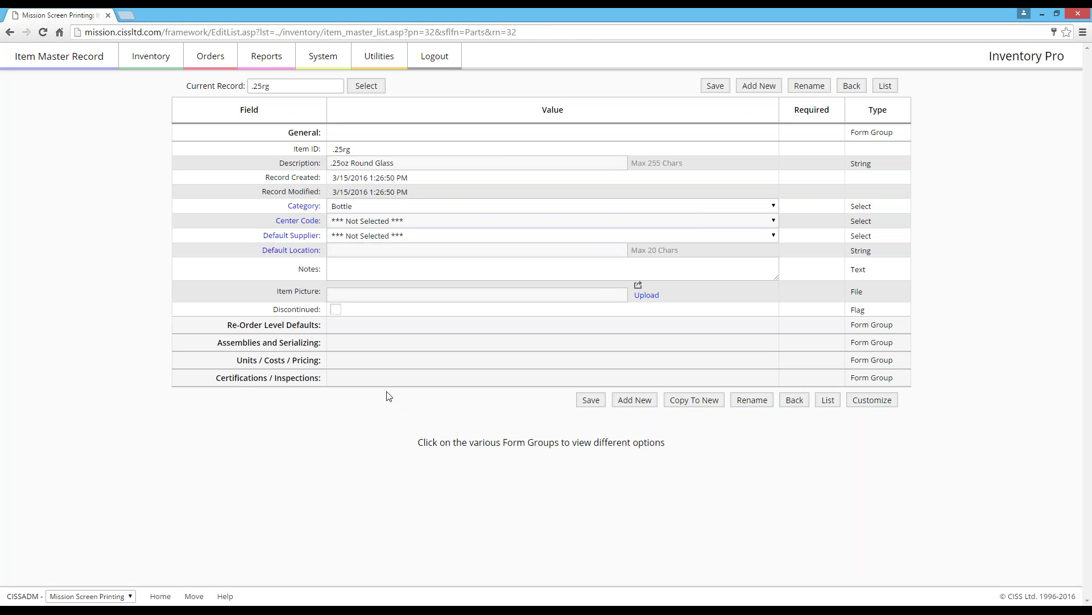
Step: Open the Efficiency Codes list and examine the units set for each product and production code
left_click(210, 62)
mouse_move(224, 66)
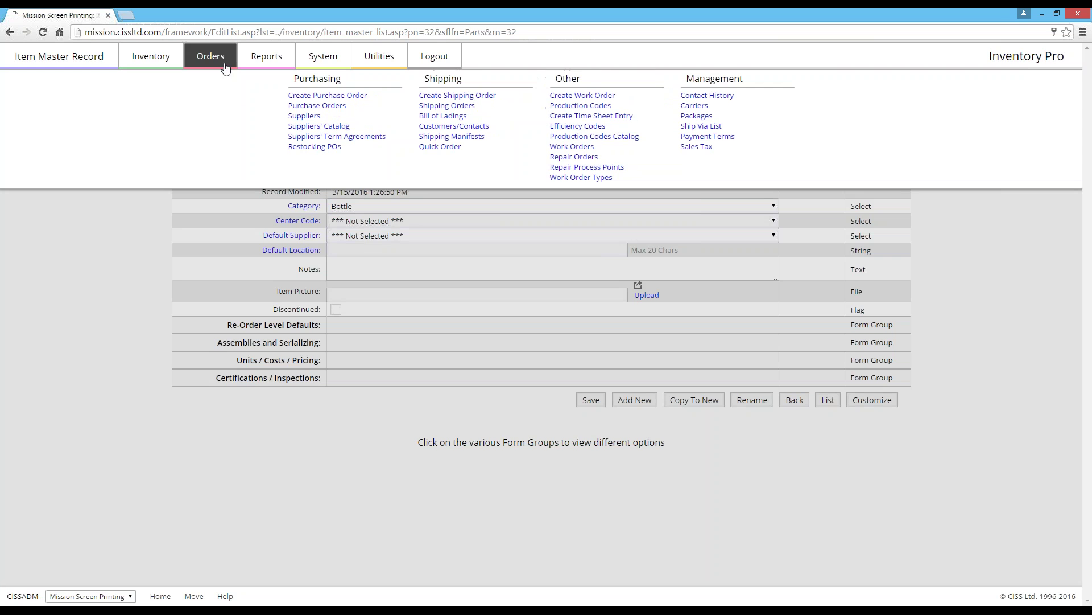
left_click(587, 128)
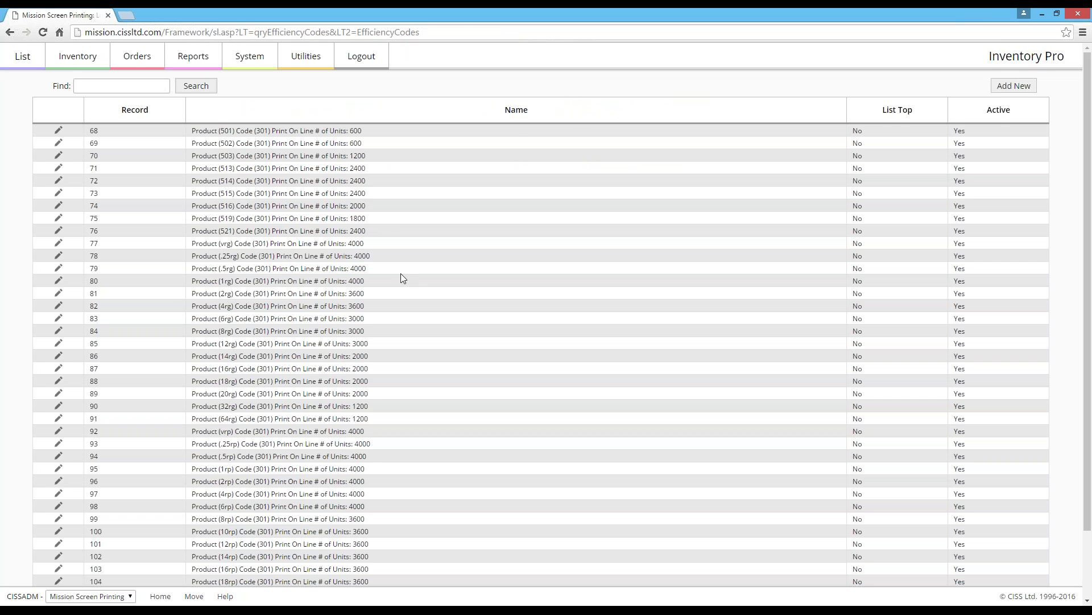
scroll(401, 274, "down", 1)
scroll(403, 278, "up", 1)
left_click(144, 59)
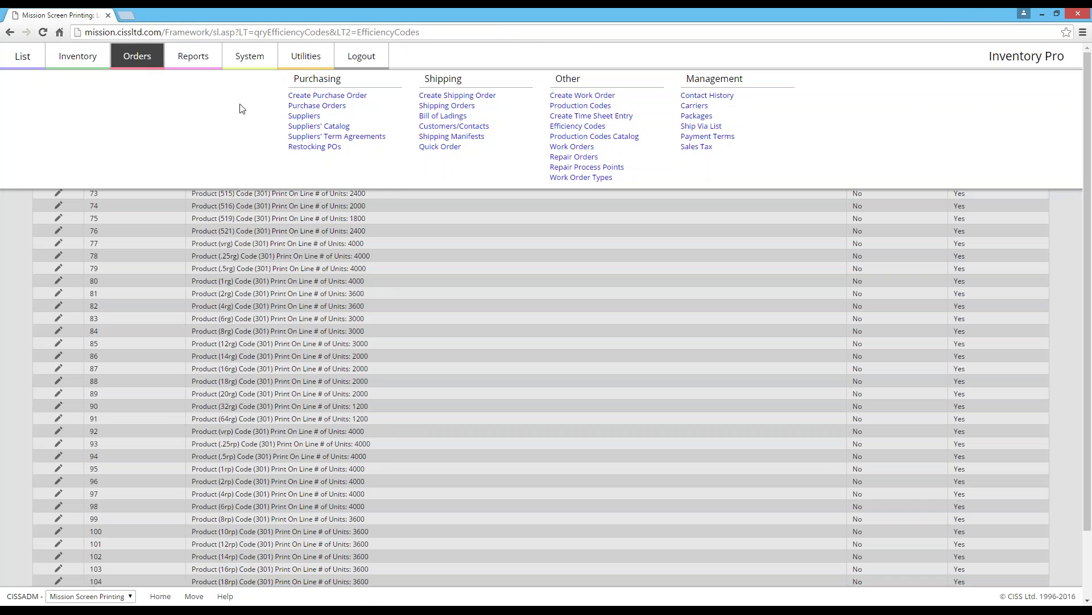
left_click(573, 130)
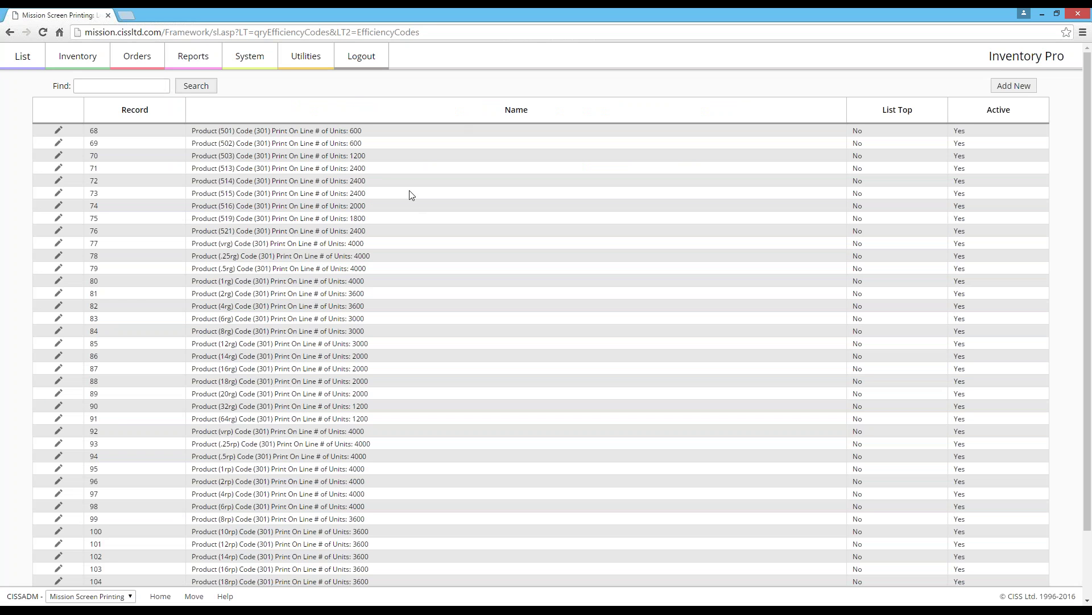
scroll(409, 190, "down", 2)
scroll(868, 127, "up", 3)
Step: Start a new efficiency code record and try to look up an item for its Item ID
left_click(996, 89)
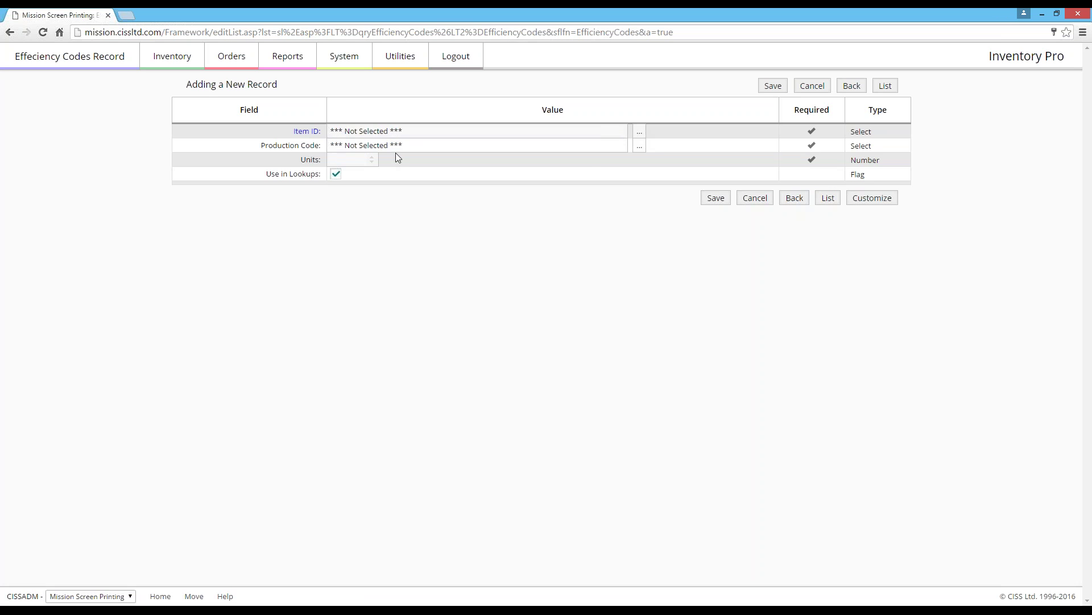
left_click(640, 134)
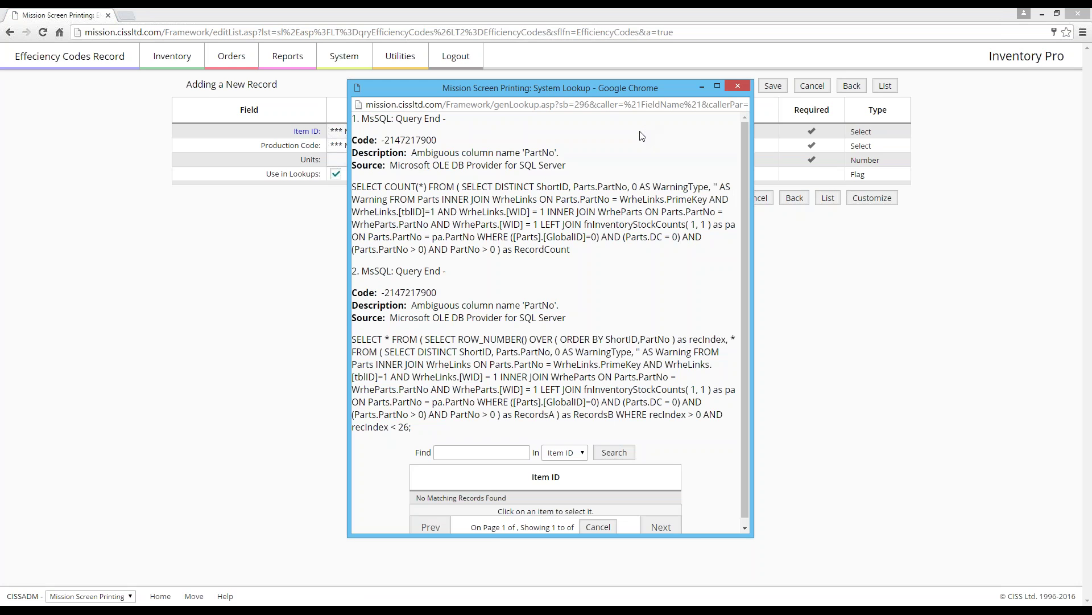
scroll(534, 404, "down", 1)
scroll(533, 404, "up", 1)
left_click(743, 87)
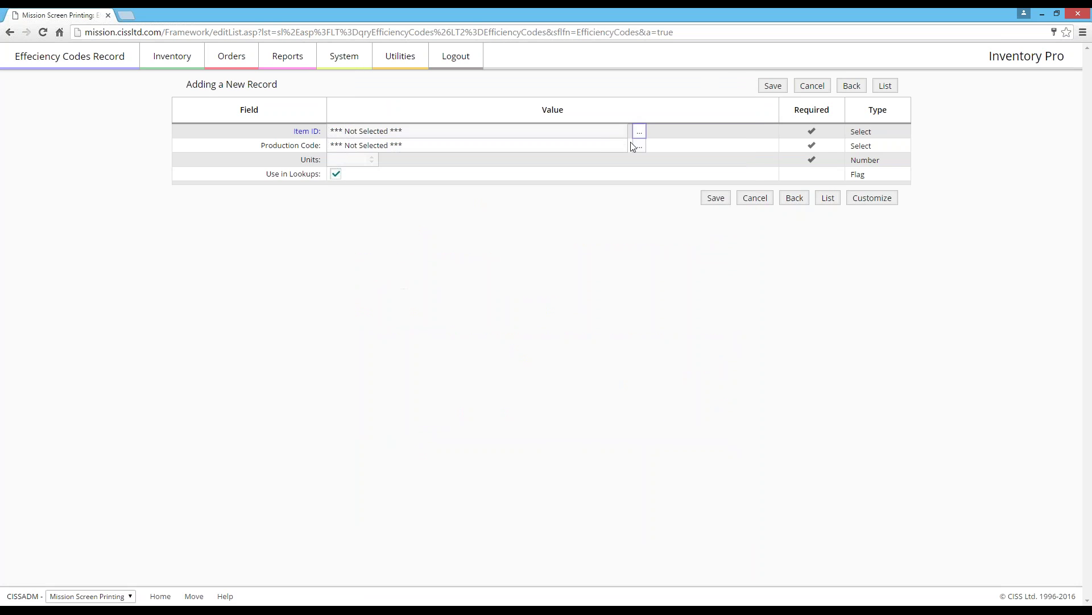
Step: Set the new efficiency code record's production code to 301 (Print On Line) and its units to 4000
left_click(640, 144)
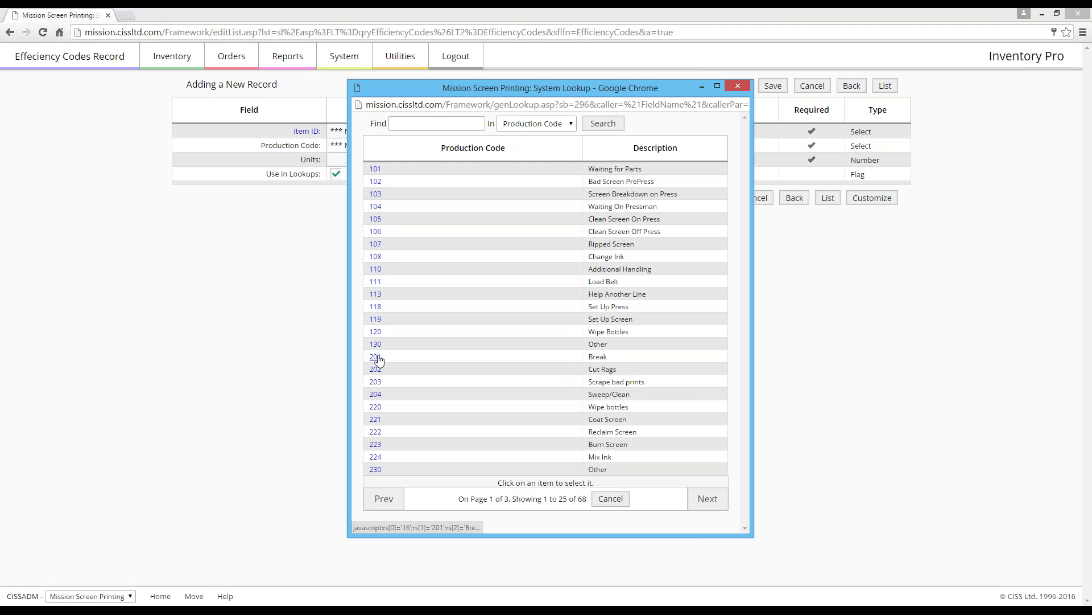
left_click(702, 506)
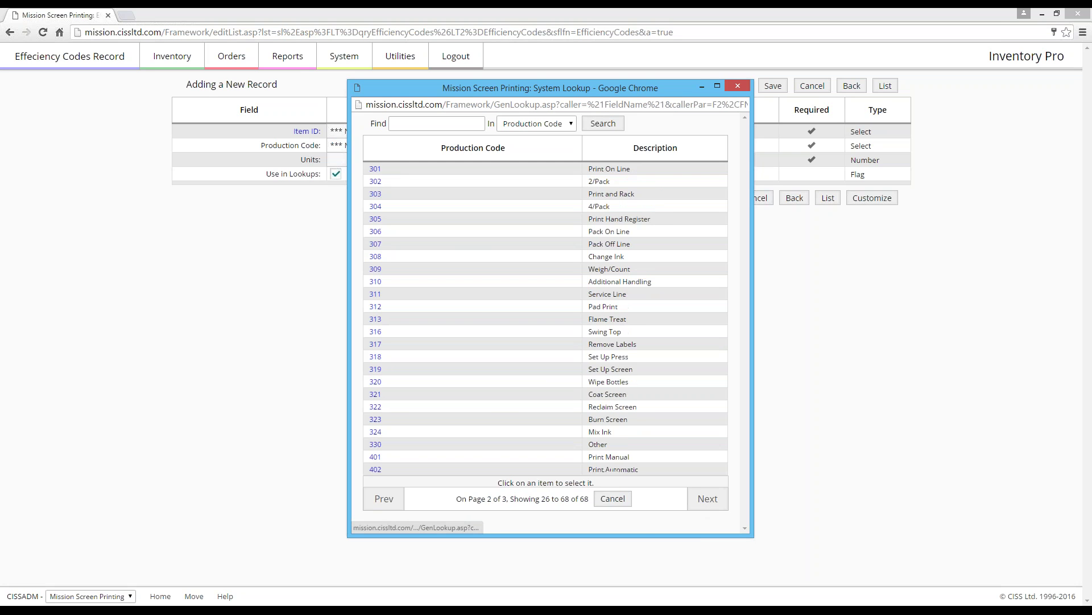
left_click(377, 169)
left_click(359, 159)
type("4000")
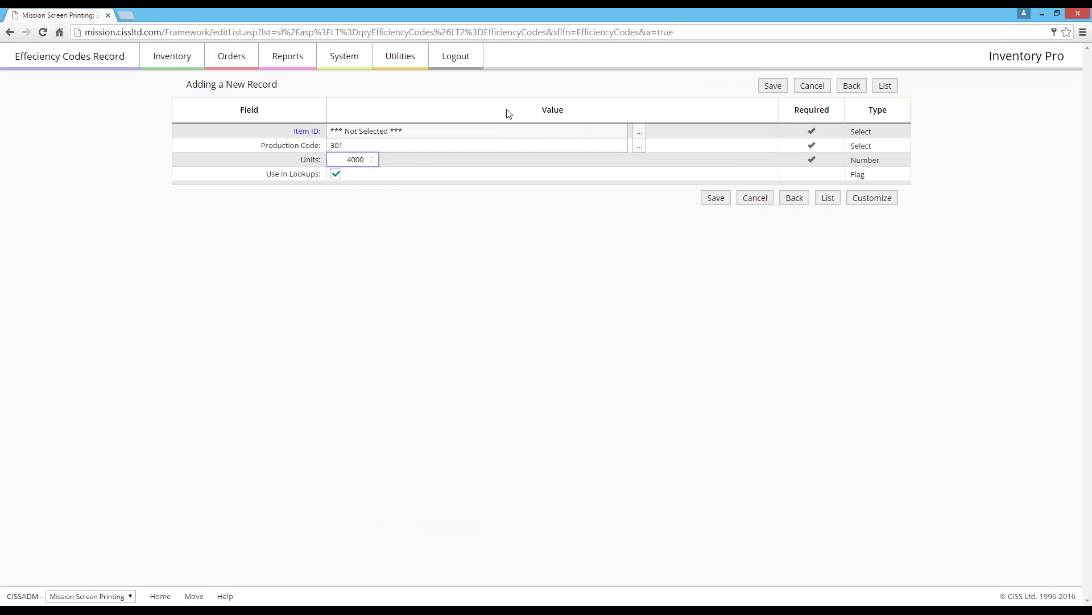
left_click(393, 166)
Step: Retry the Item ID lookup, and return to the Efficiency Codes list without saving the new record
left_click(642, 134)
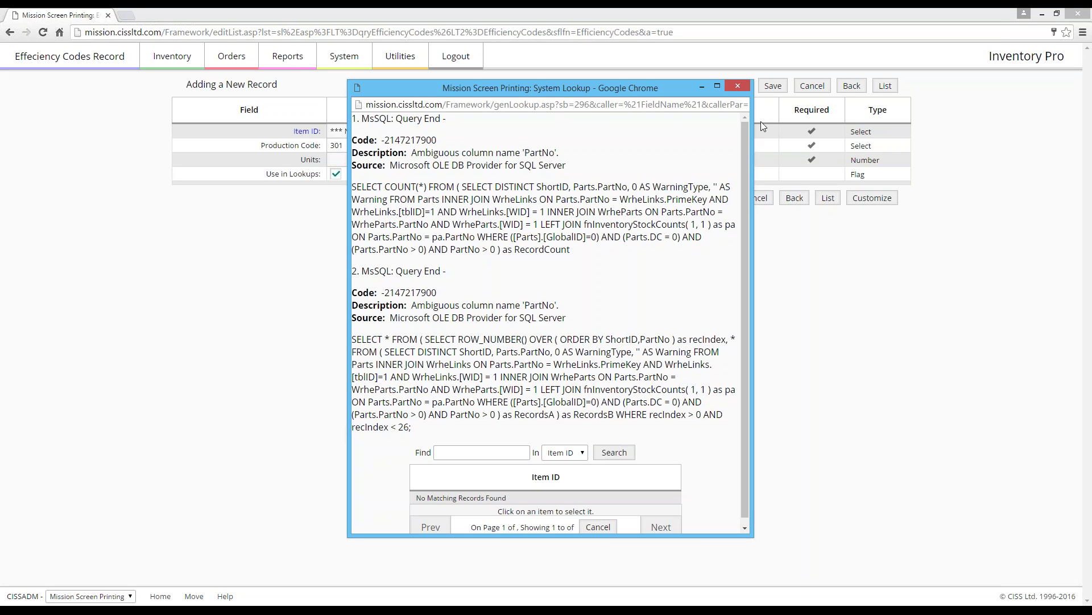
left_click(735, 86)
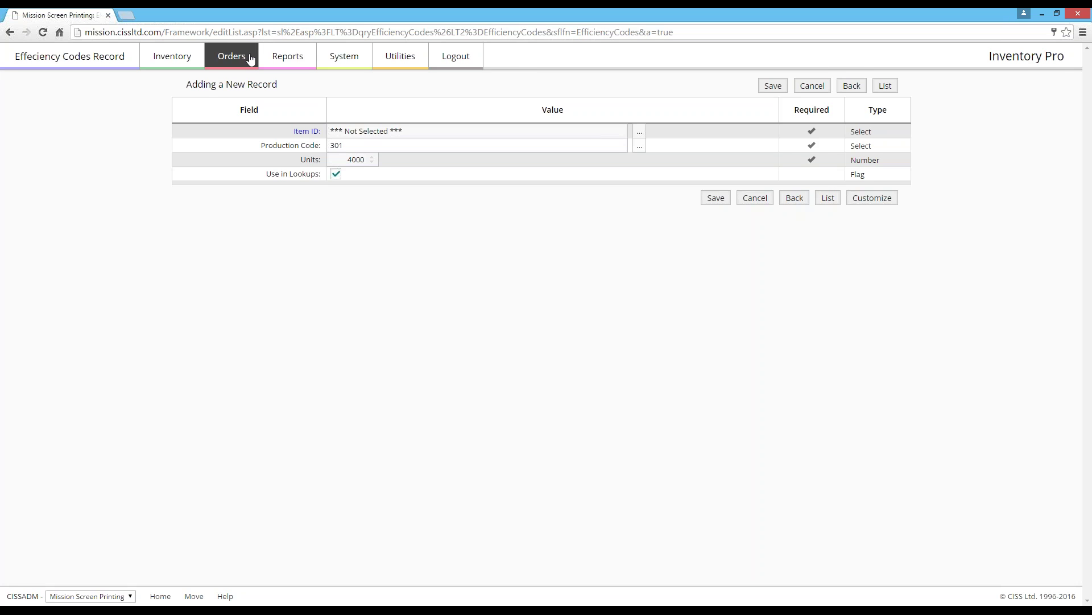
left_click(231, 57)
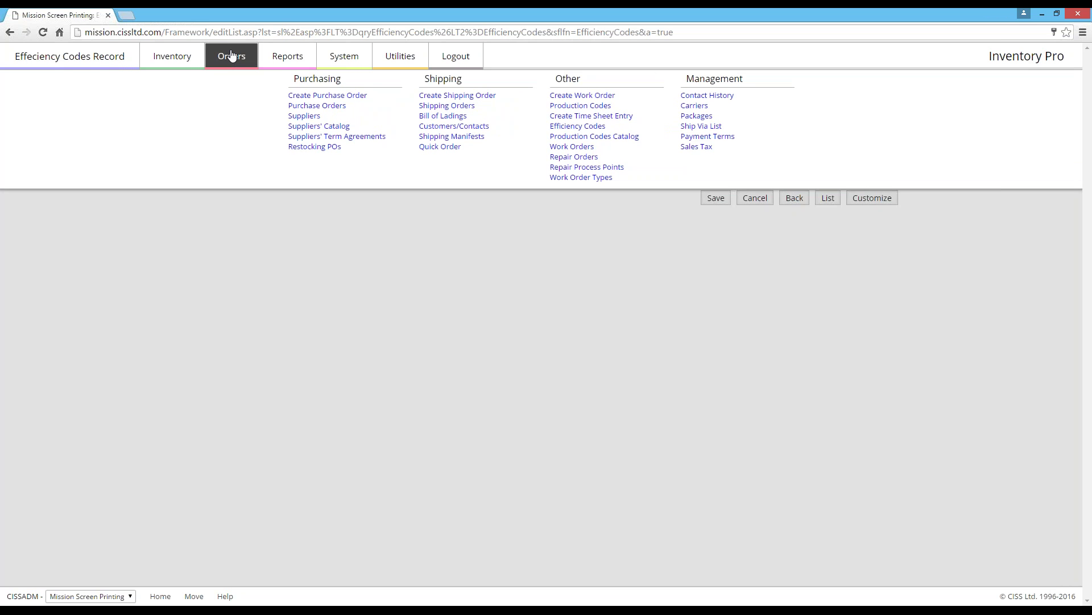
left_click(572, 130)
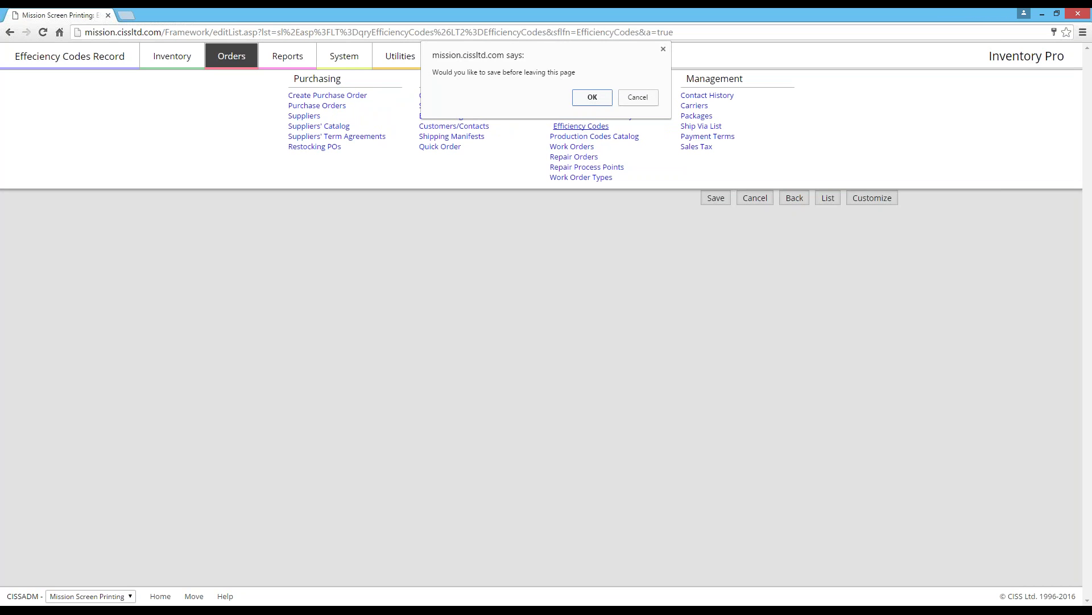
left_click(638, 97)
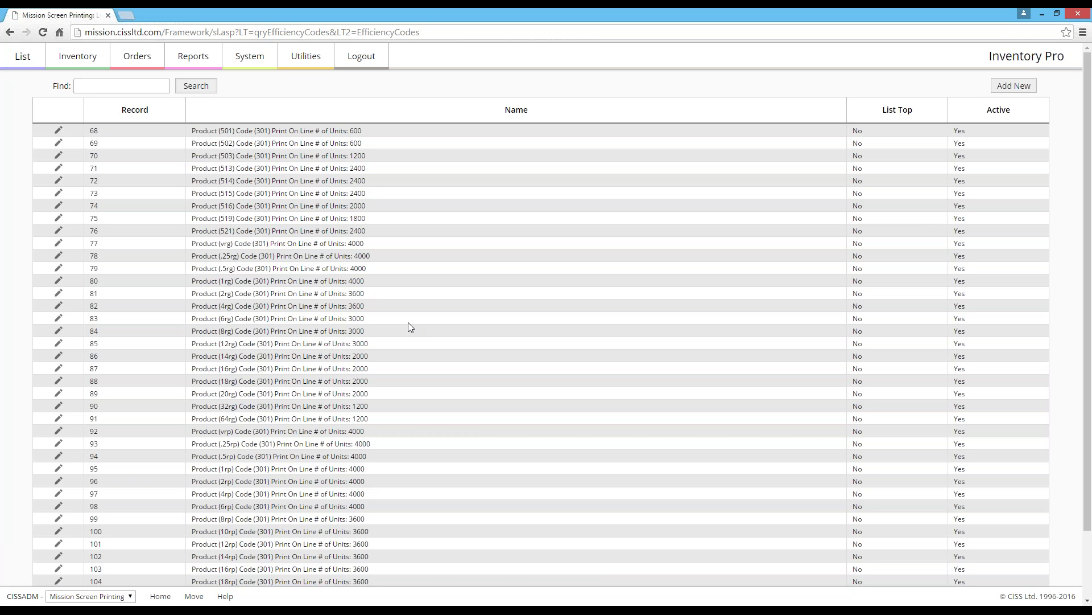
Step: Open the efficiency code record for product 501 and try stepping its Units value down and up
left_click(58, 131)
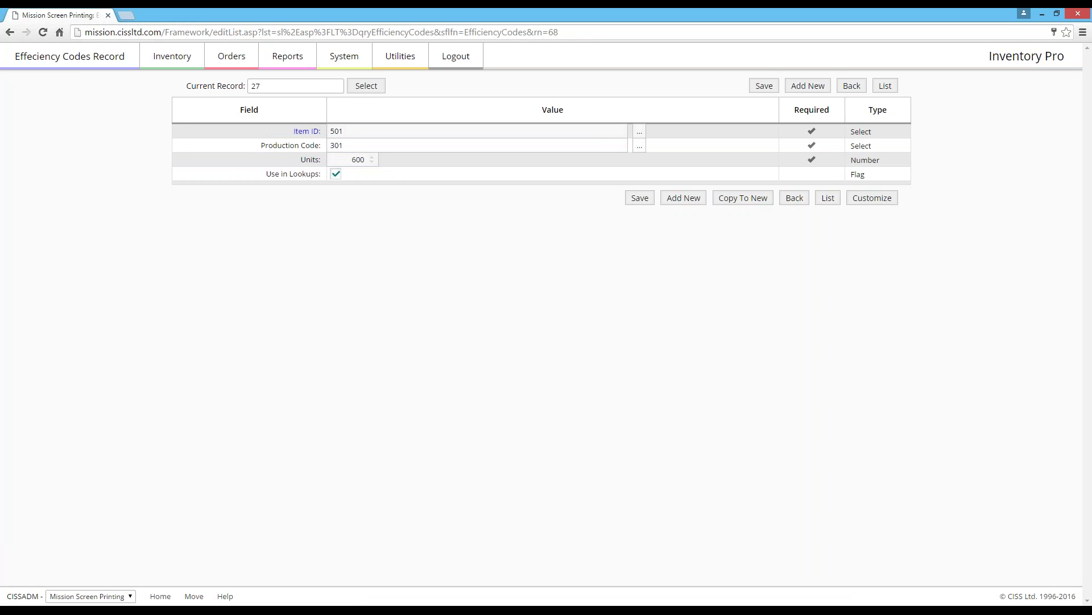
left_click(372, 163)
left_click(372, 157)
Step: Leave the efficiency code record without saving and start a new item record from the Item Master List
left_click(169, 60)
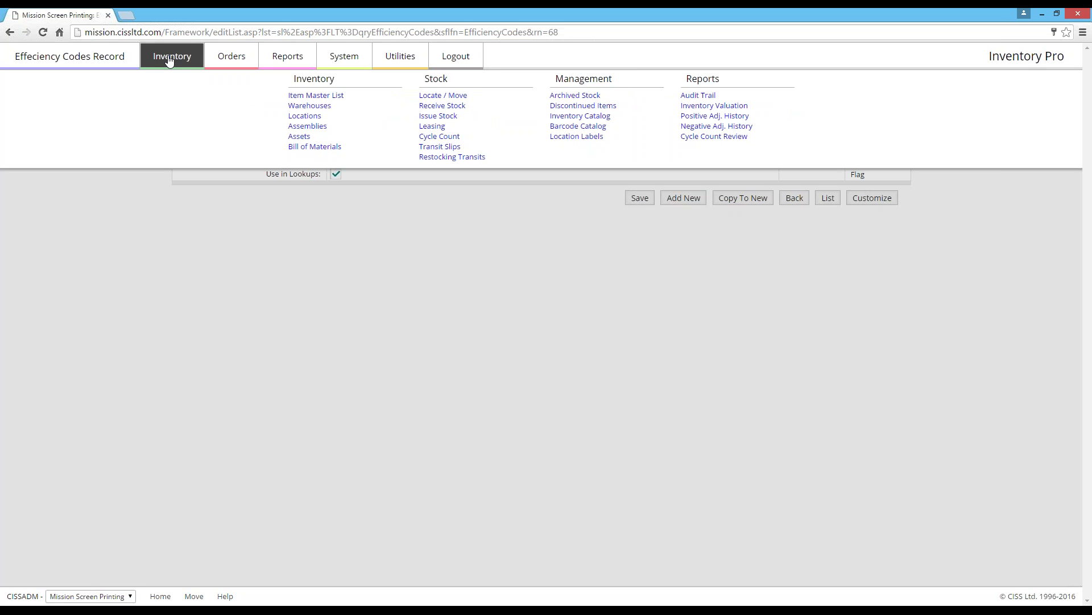
left_click(317, 96)
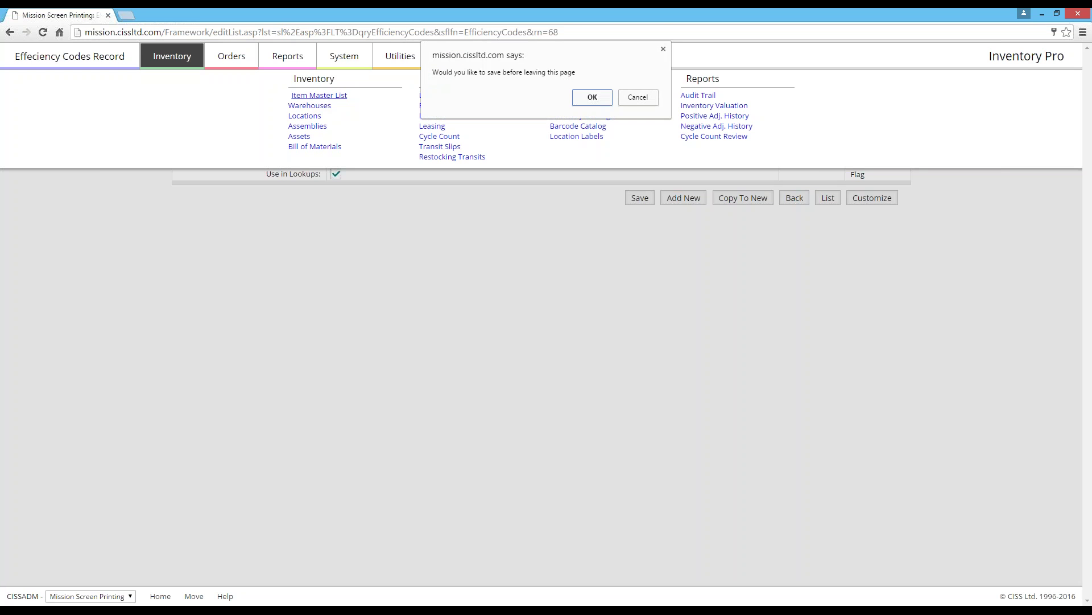
left_click(644, 103)
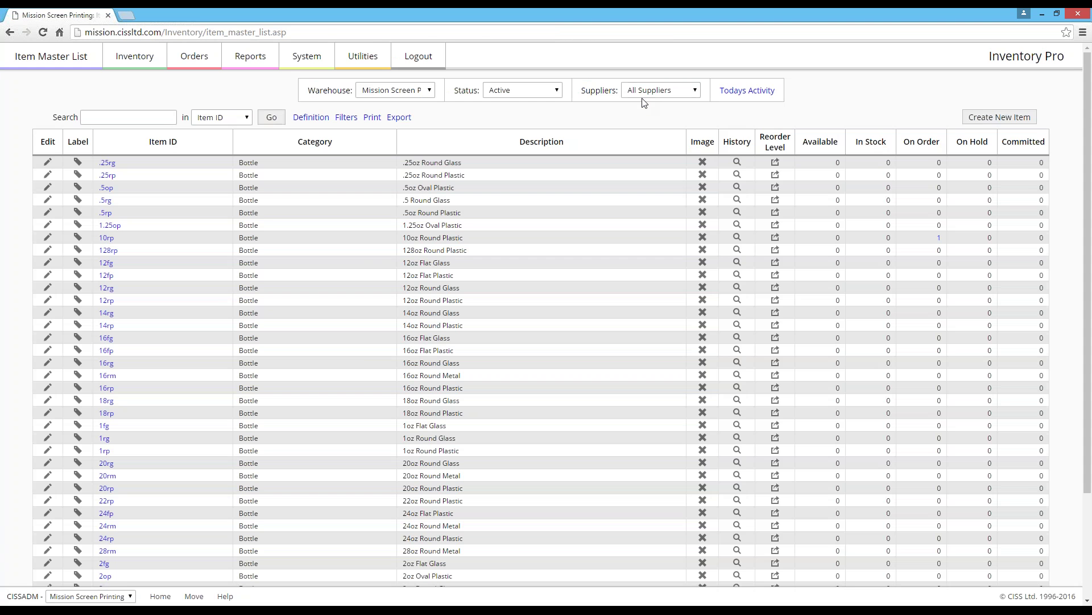
left_click(985, 117)
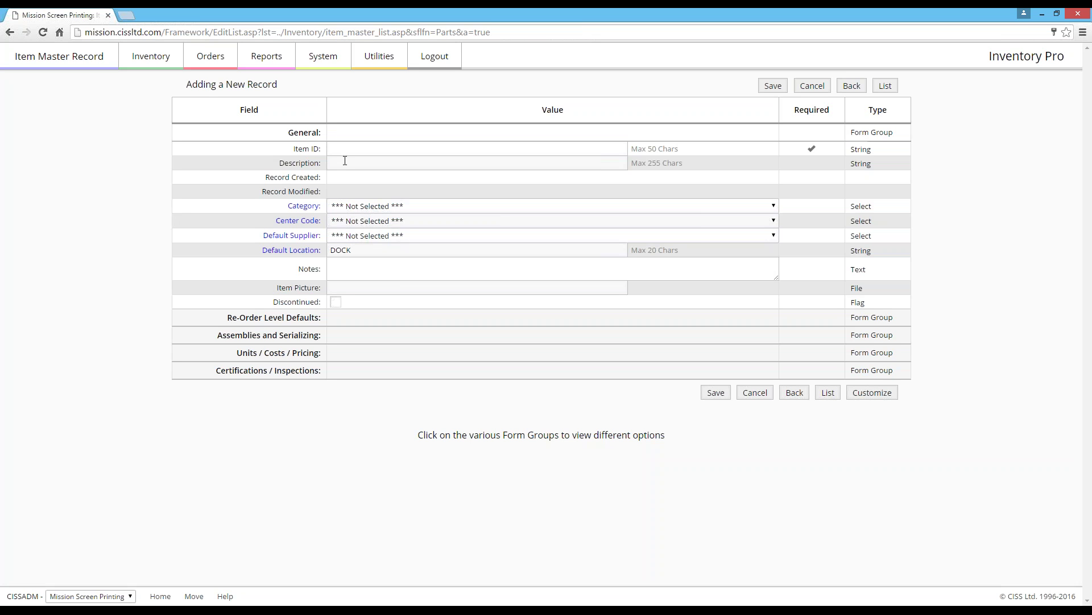
Step: Look over the new item's Category choices, and start a new employee record from the Employees list
left_click(363, 208)
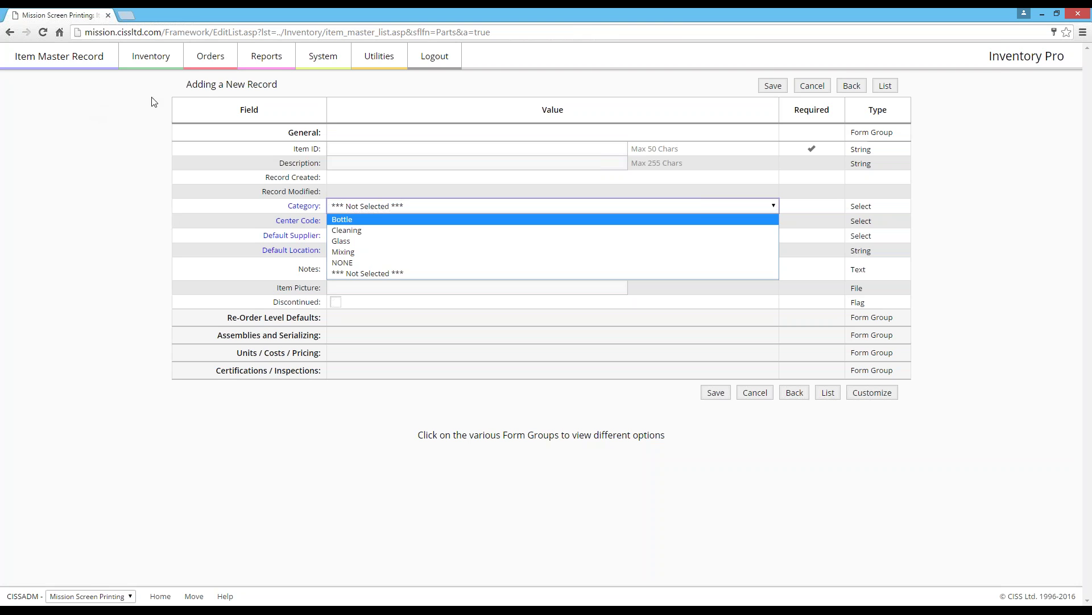
left_click(312, 64)
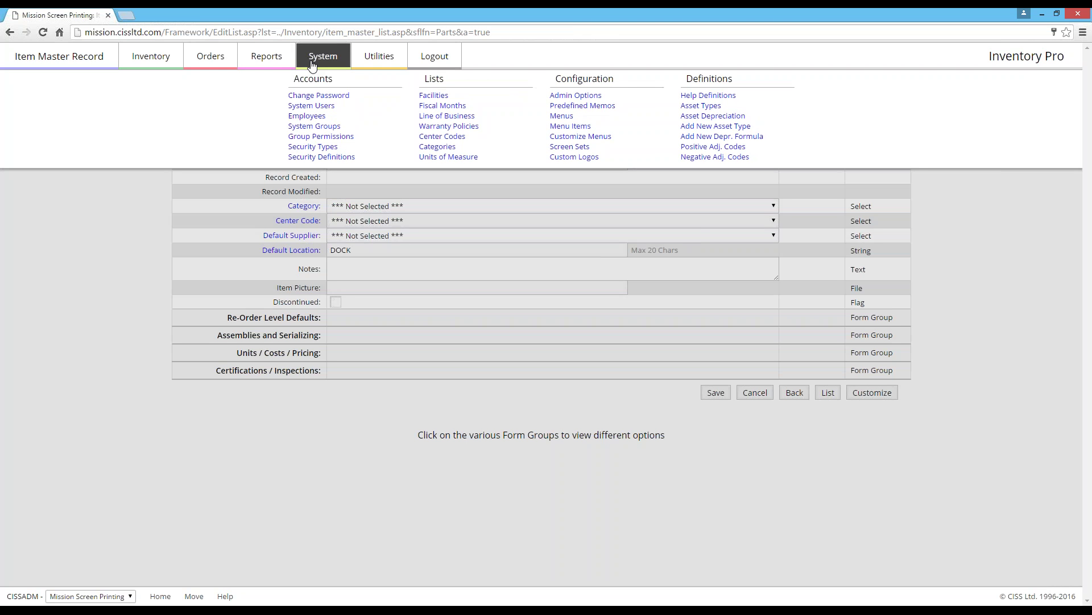
left_click(307, 116)
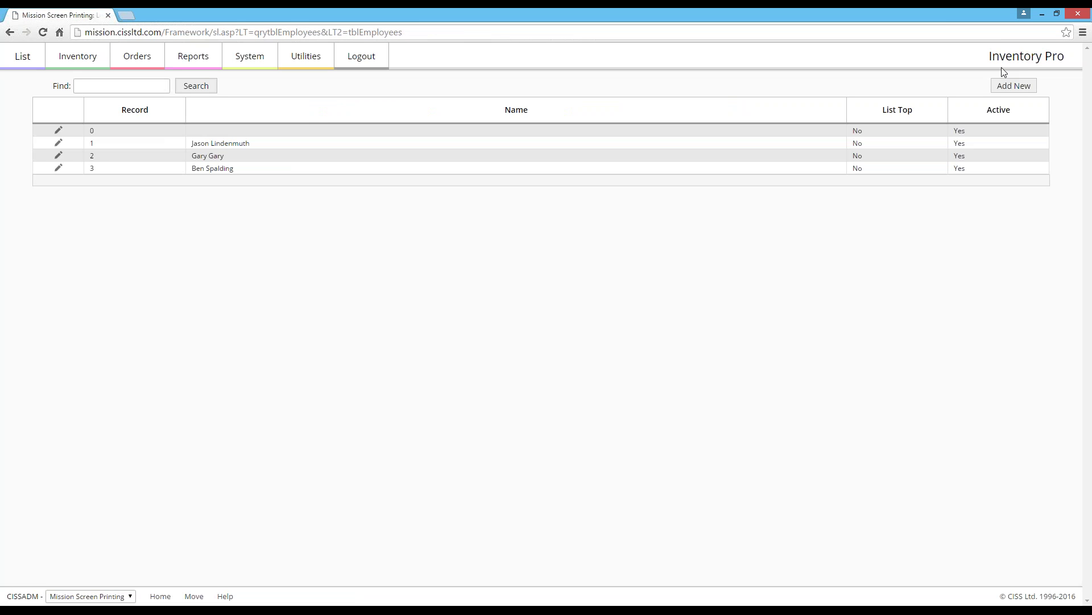
left_click(1009, 87)
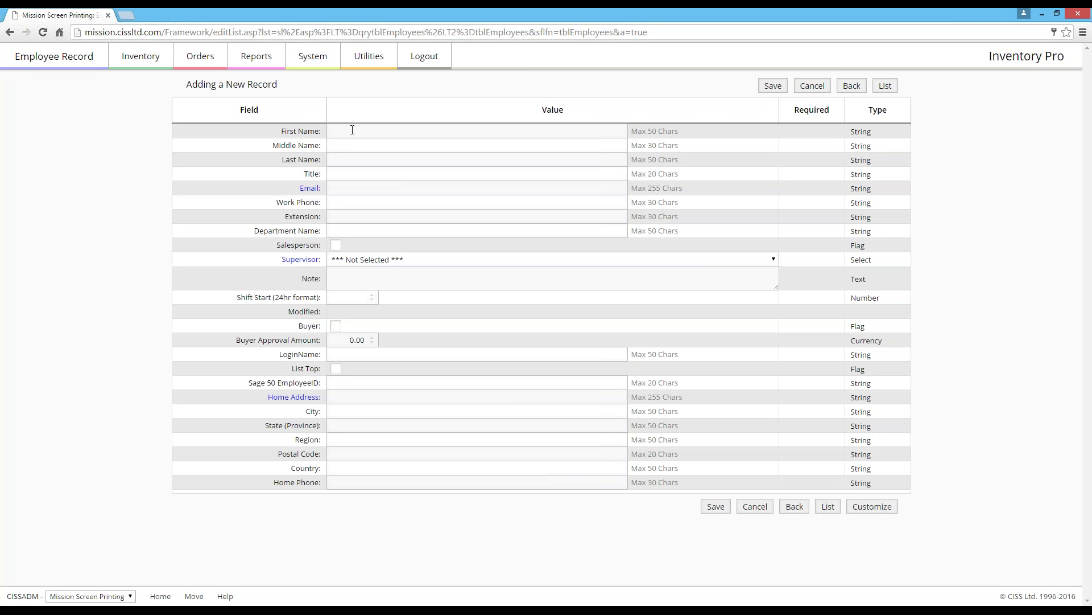
Step: Start a new system user record from the System Users list and review its Employee ID choices
left_click(316, 60)
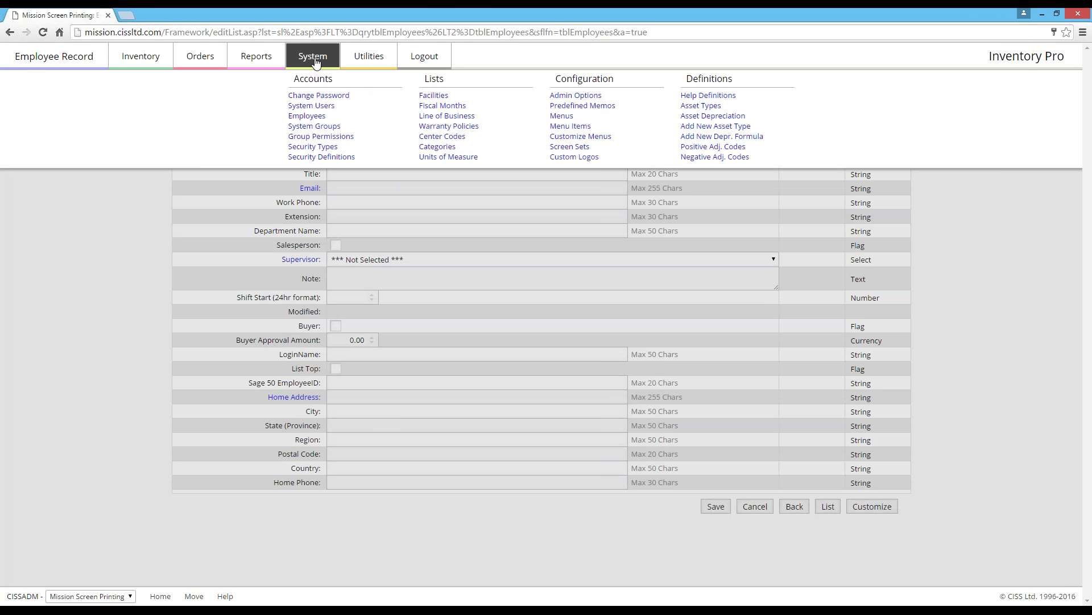
left_click(316, 106)
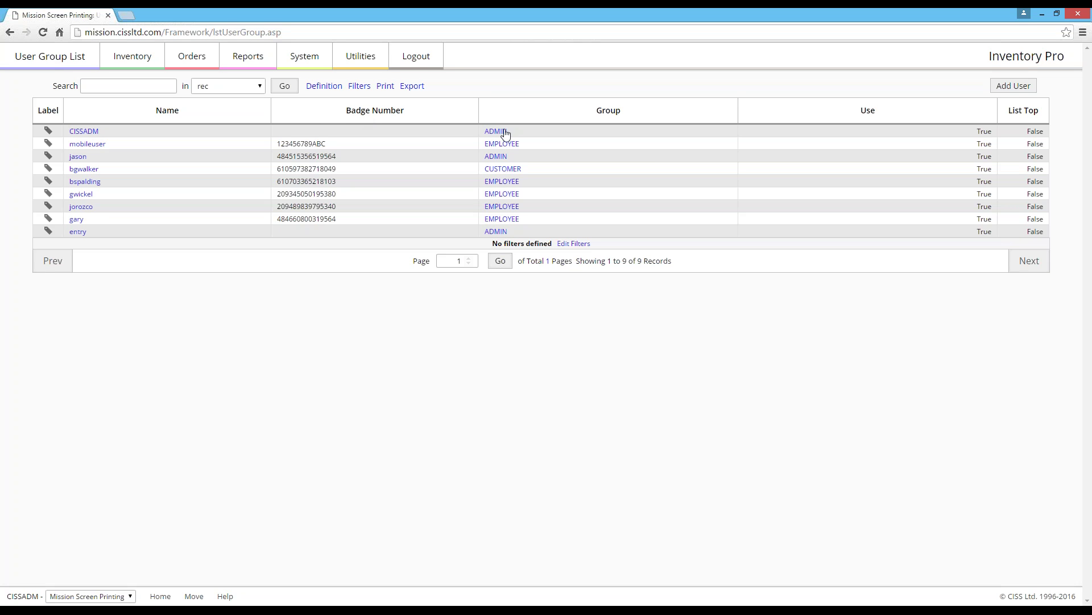
left_click(1014, 86)
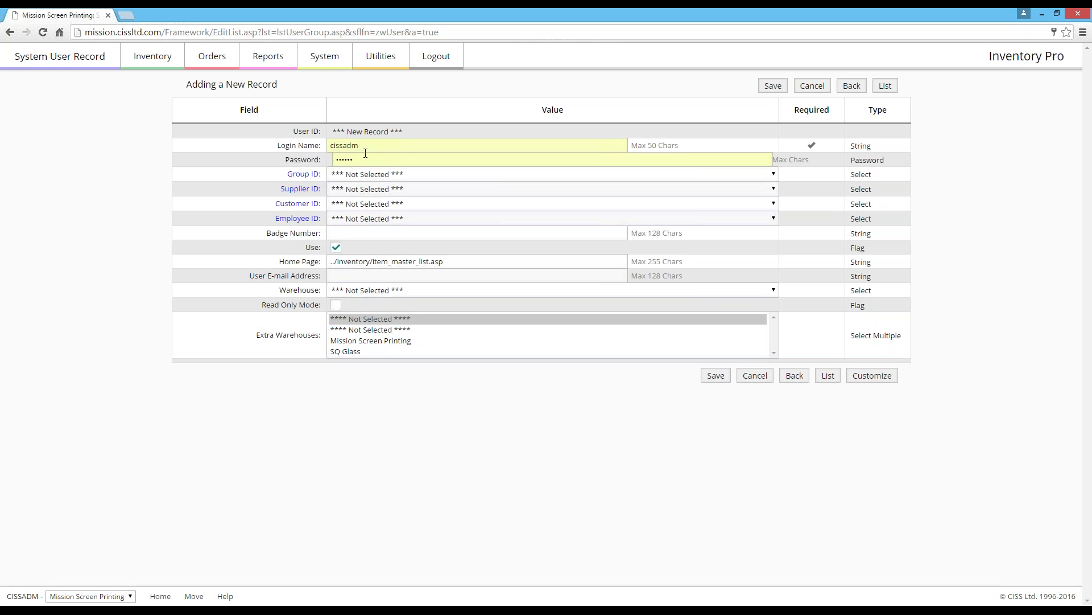
left_click(386, 220)
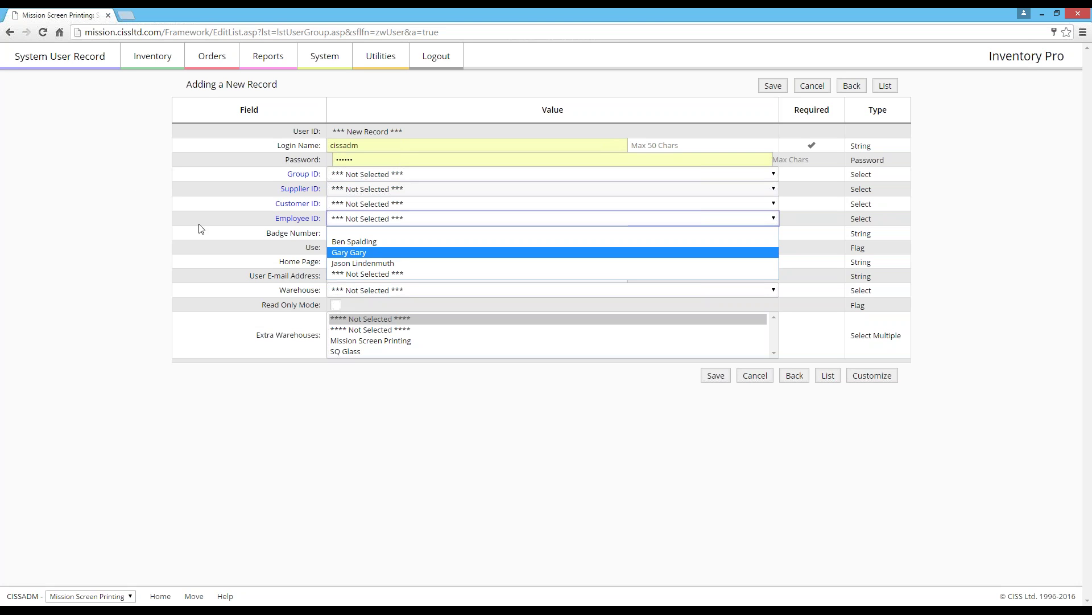
left_click(112, 188)
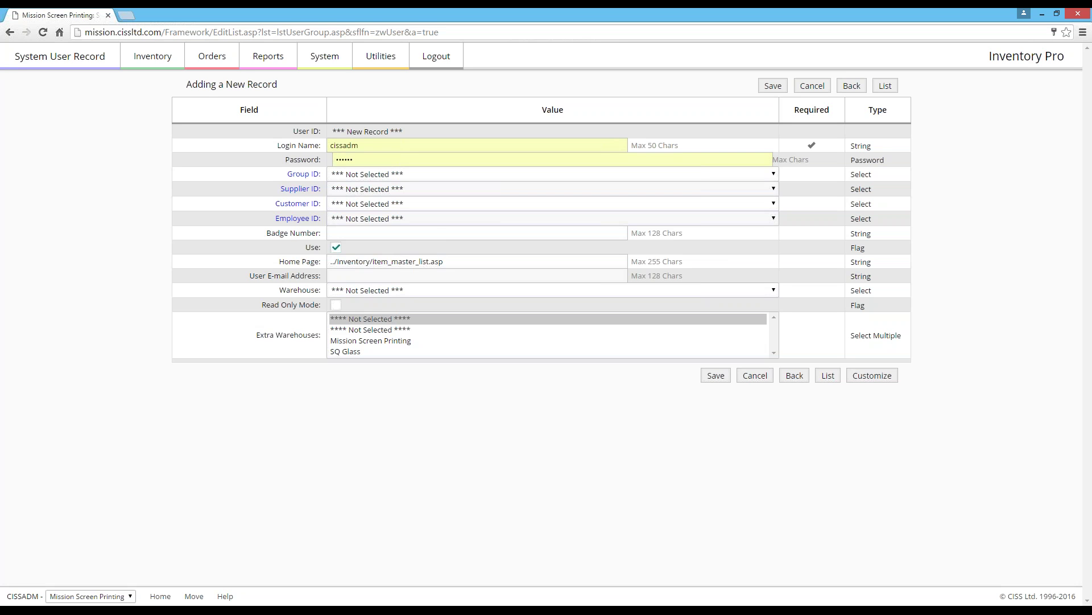
Step: Leave the user record without saving, and preview work order 305 from the Work Orders list
left_click(219, 59)
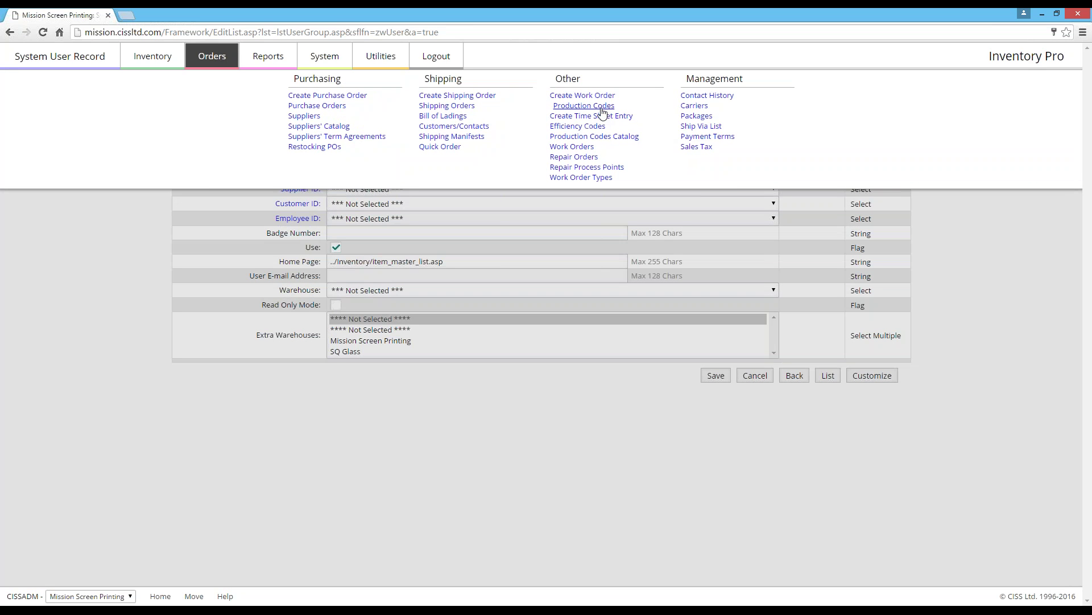
left_click(583, 147)
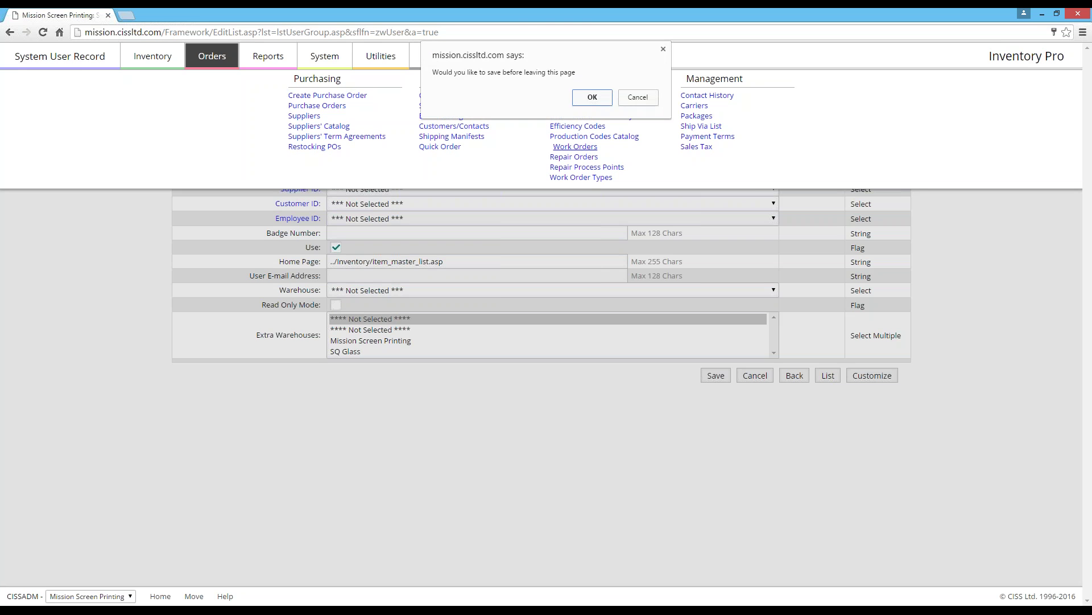
left_click(636, 102)
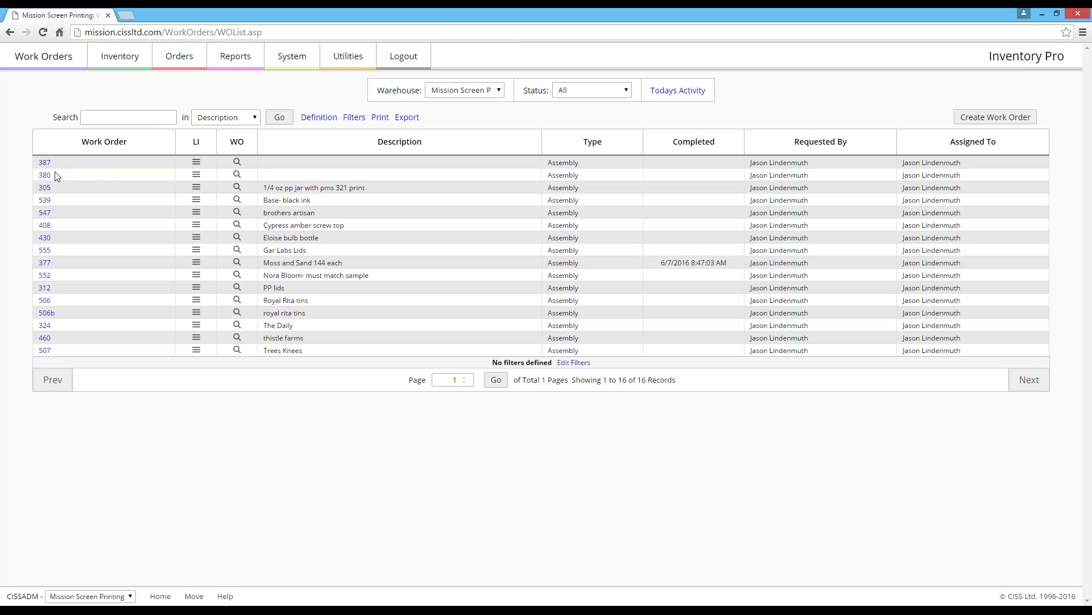
left_click(43, 187)
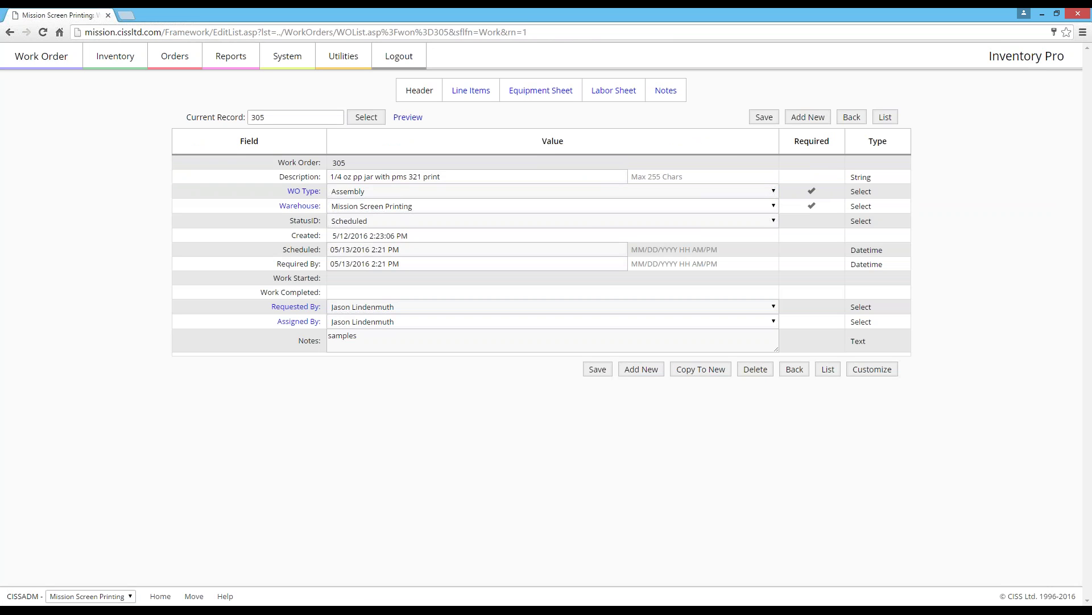
left_click(401, 119)
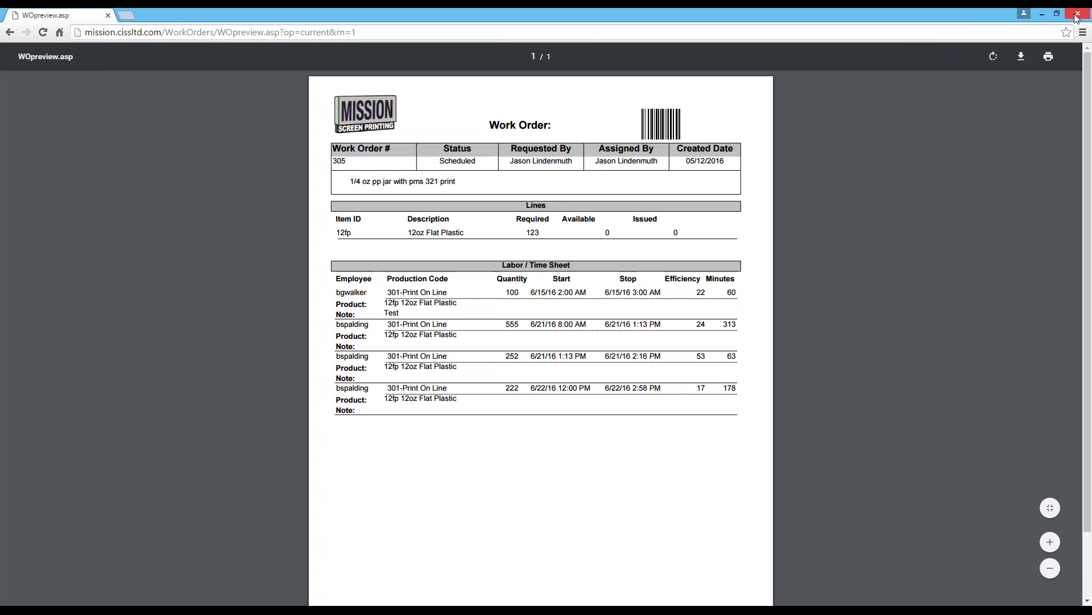
Step: Return from the preview to the work order 305 record and reload it
left_click(10, 32)
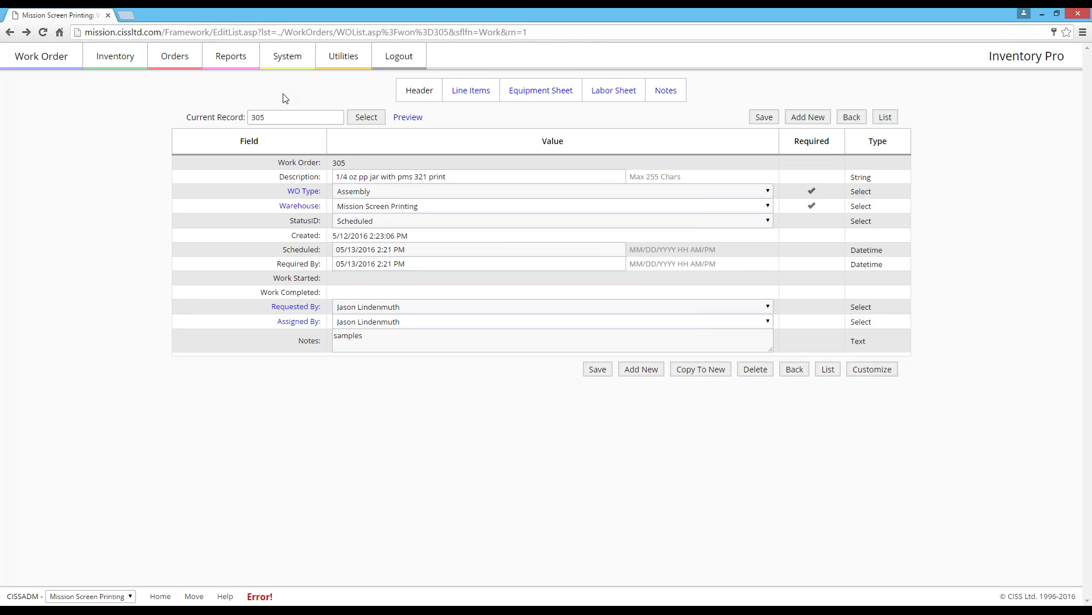
left_click(262, 31)
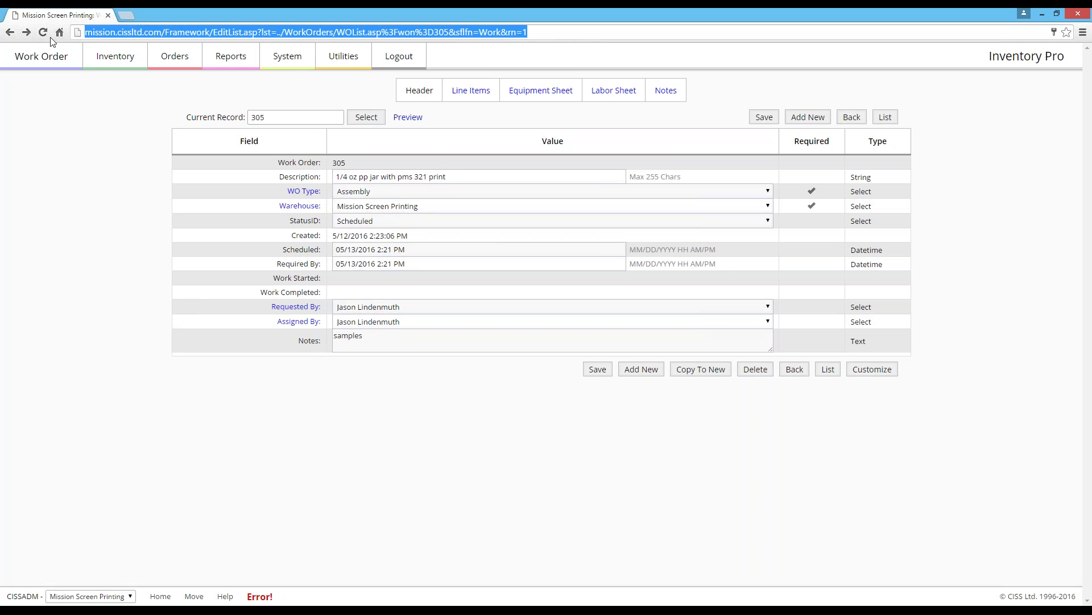
left_click(45, 33)
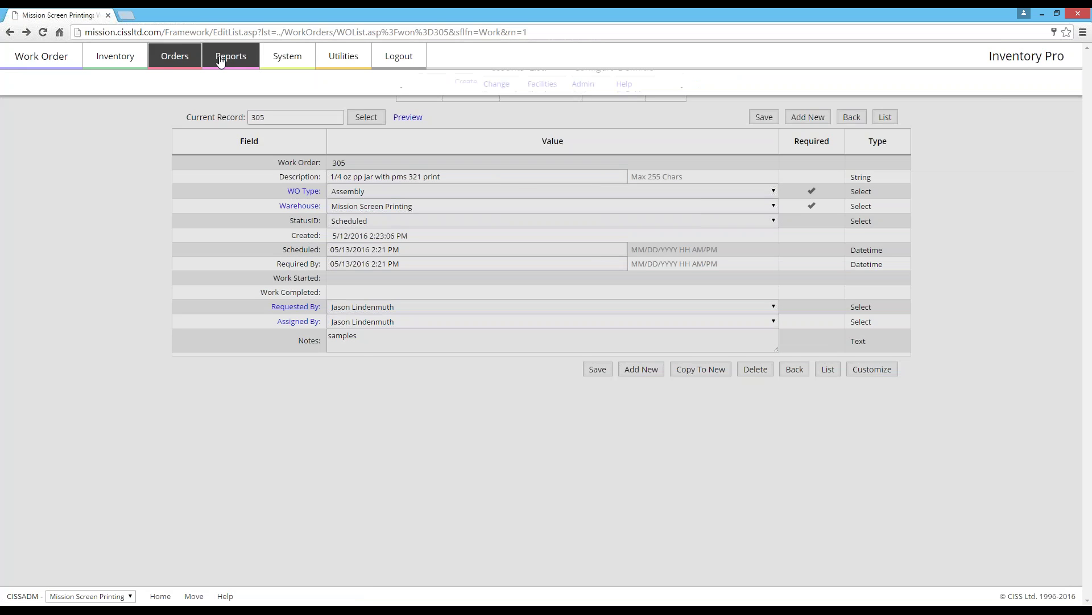
Step: Run the Employee Efficiency Report from the Work Orders report type
mouse_move(220, 61)
left_click(435, 98)
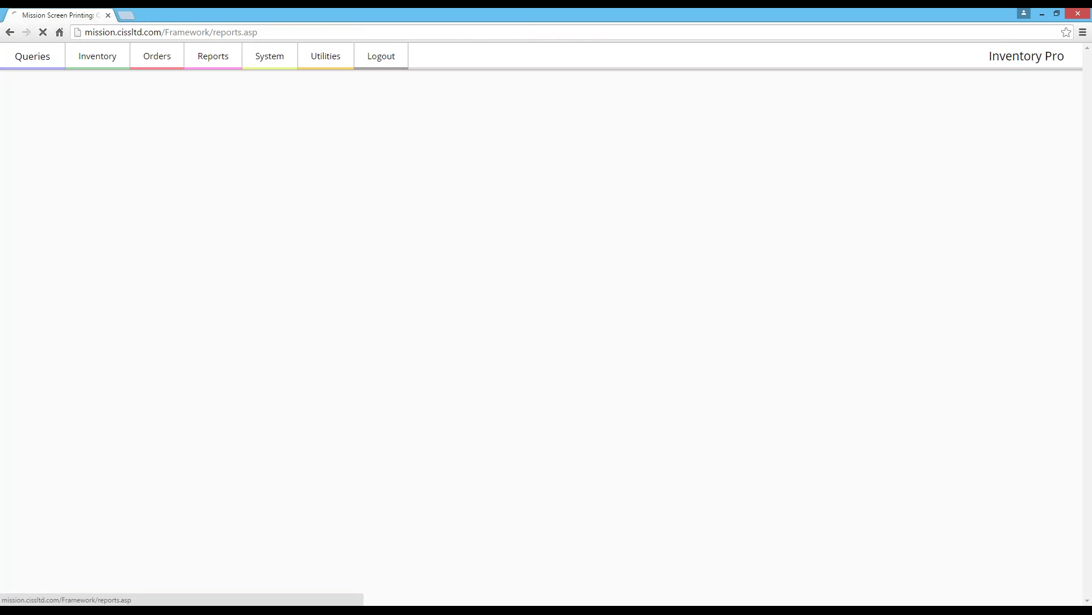
left_click(428, 89)
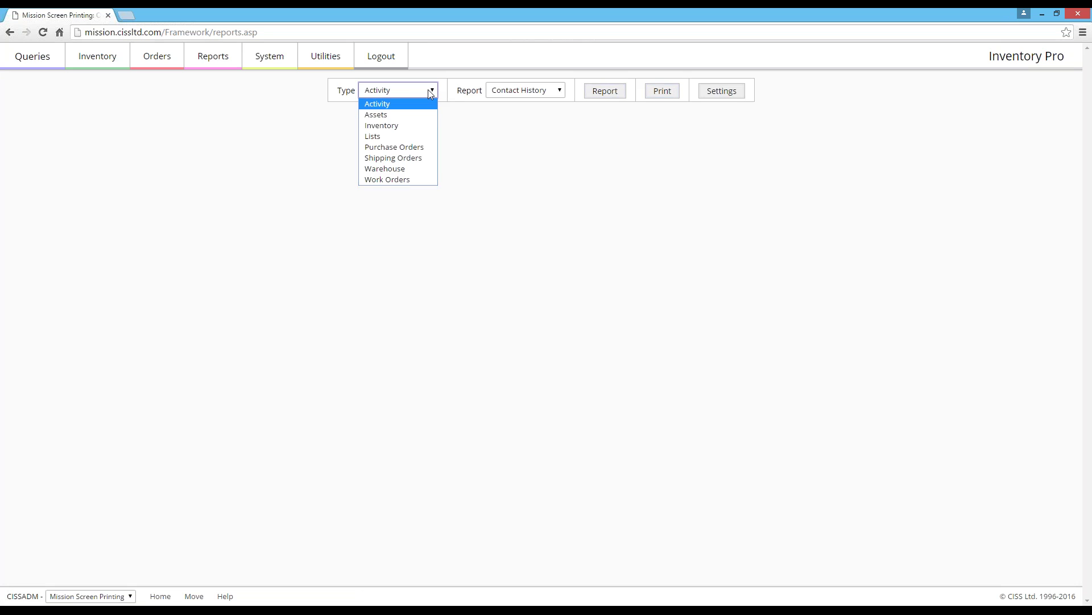
left_click(415, 179)
left_click(507, 97)
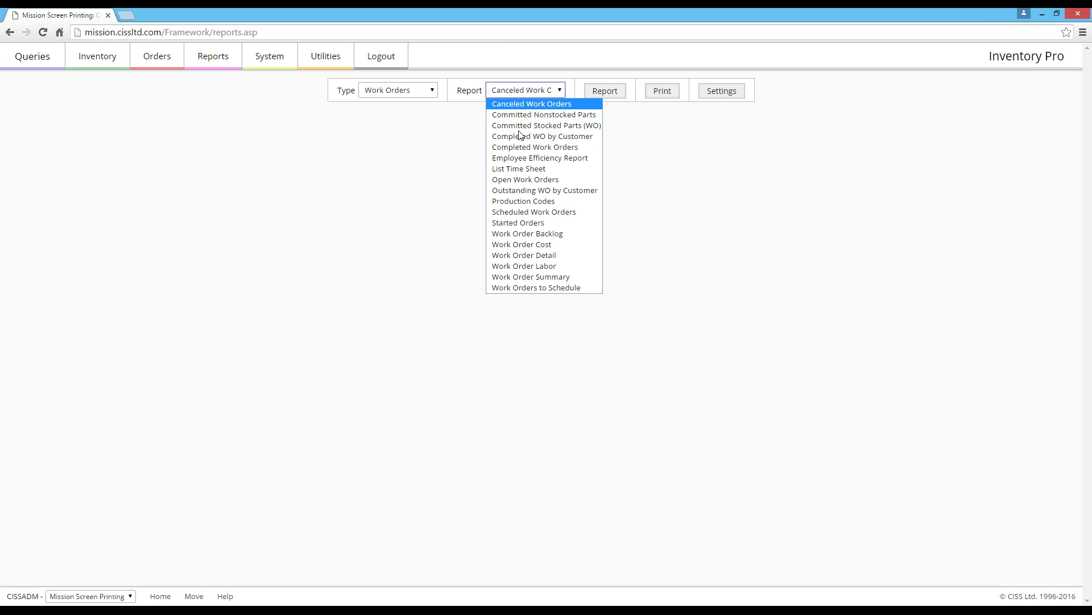
left_click(535, 159)
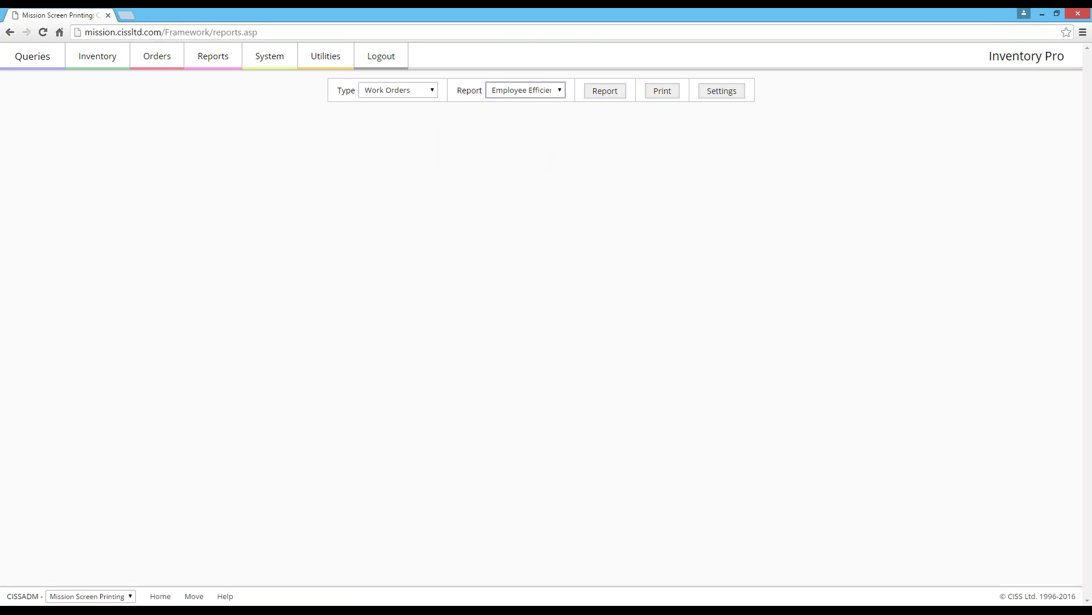
left_click(599, 91)
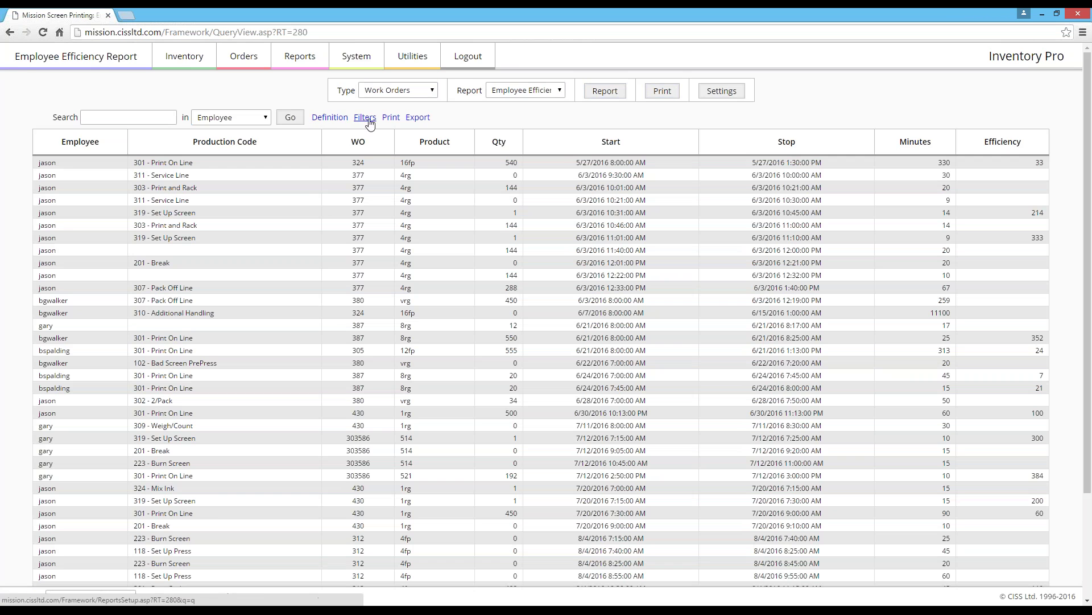
Step: Open the report's filter setup, add two filter rows and remove the second one
left_click(369, 120)
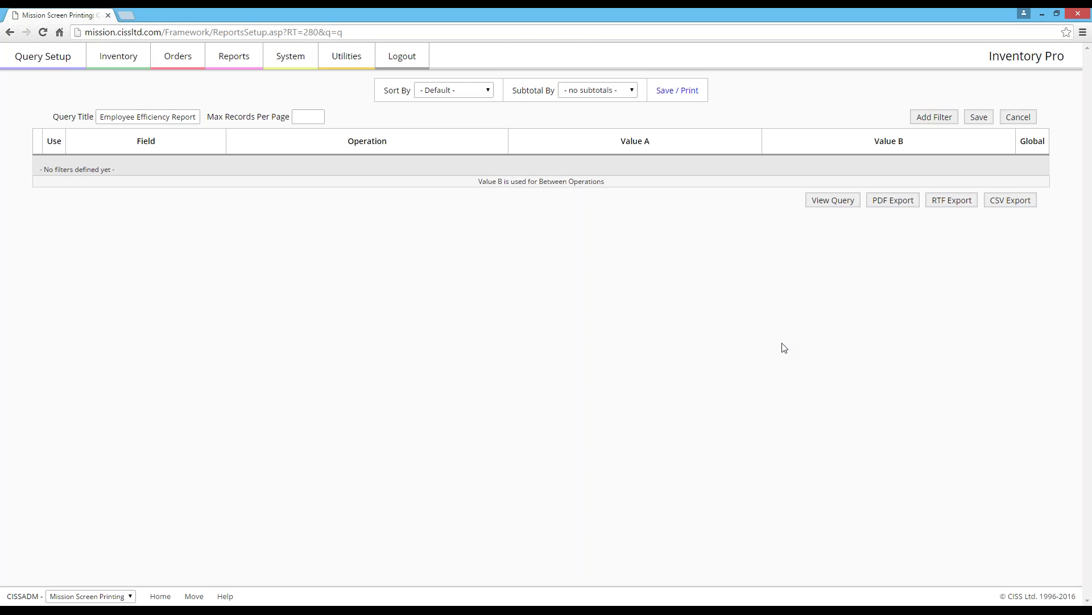
left_click(921, 117)
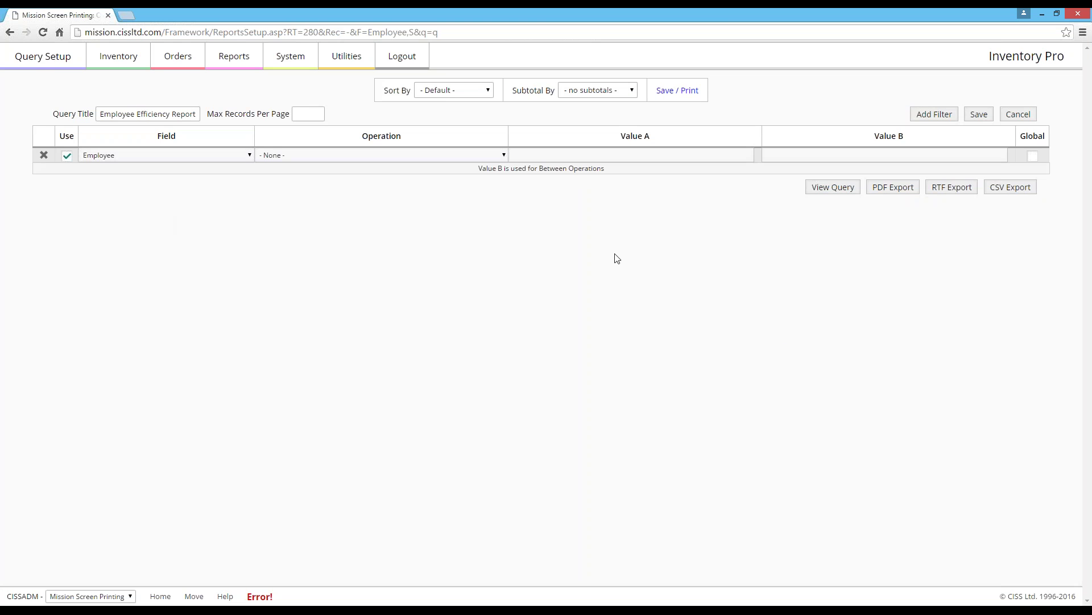
left_click(935, 114)
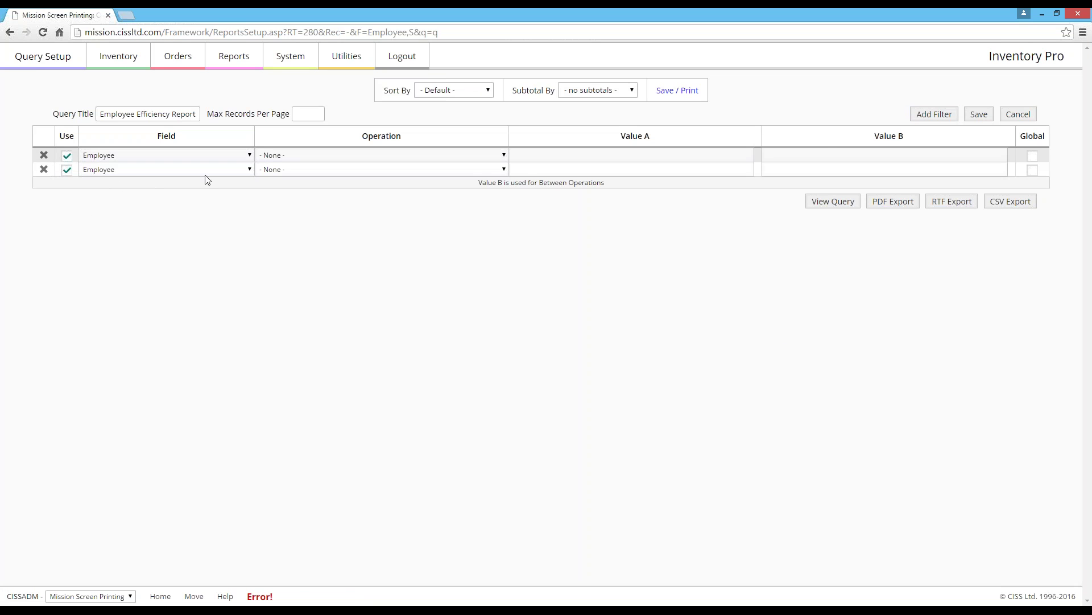
left_click(45, 171)
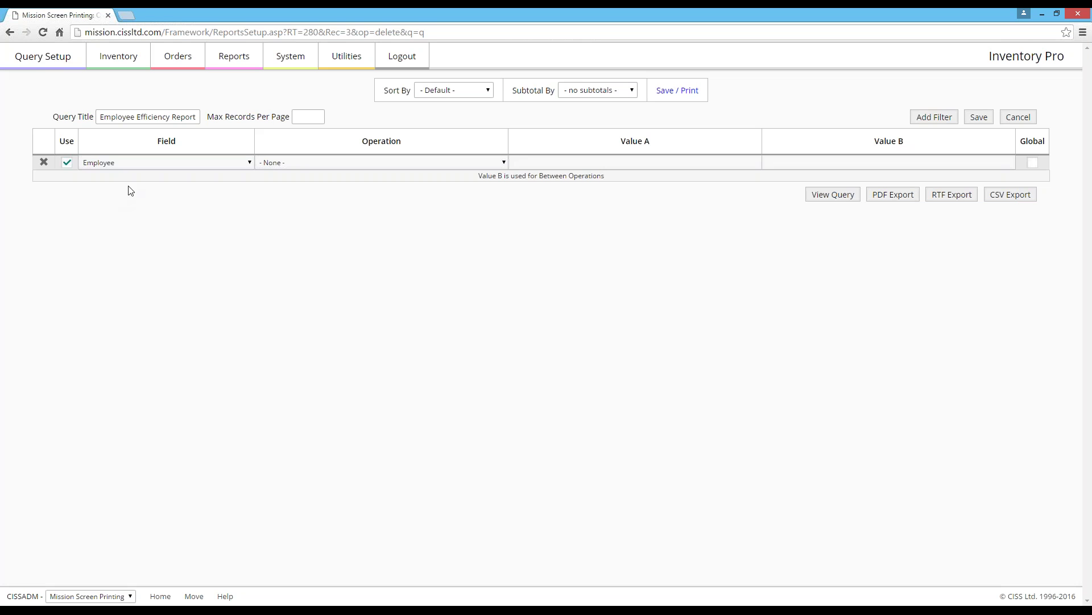
Step: Review the Field and Operation choices available for the remaining report filter
left_click(140, 164)
left_click(312, 232)
left_click(305, 164)
left_click(237, 230)
left_click(120, 165)
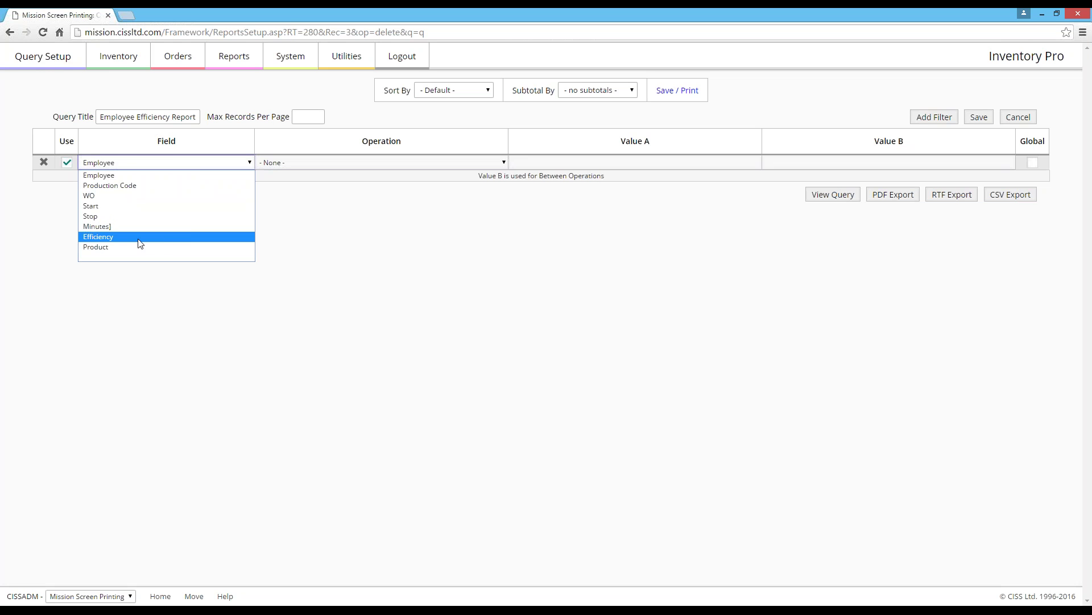
left_click(304, 171)
left_click(302, 165)
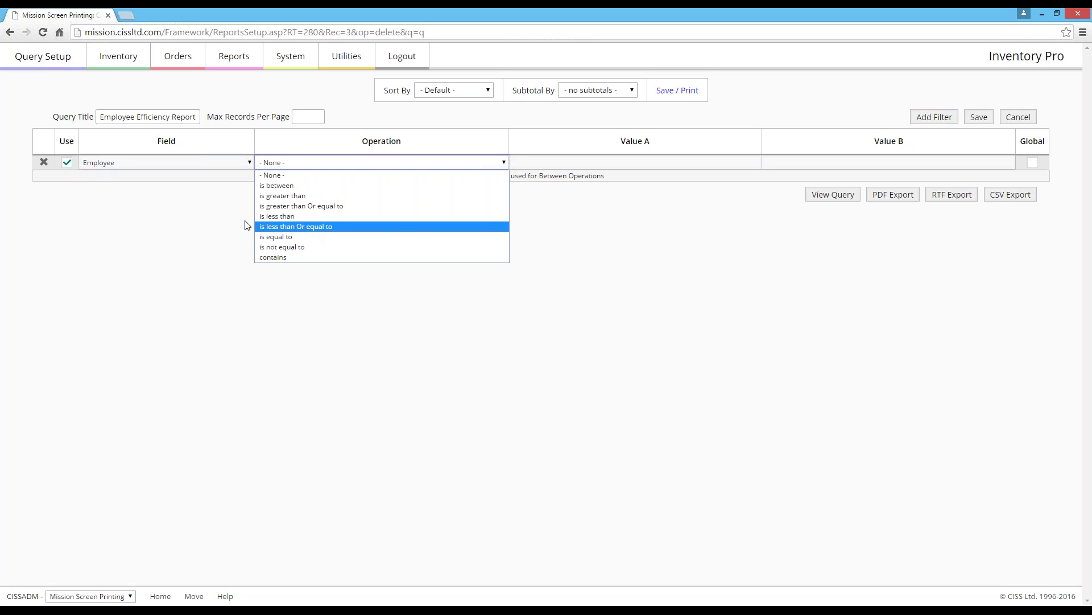
Step: Set the filter's field to Production Code, and look through the Operation and Field choices without picking others
left_click(193, 176)
left_click(195, 162)
left_click(197, 186)
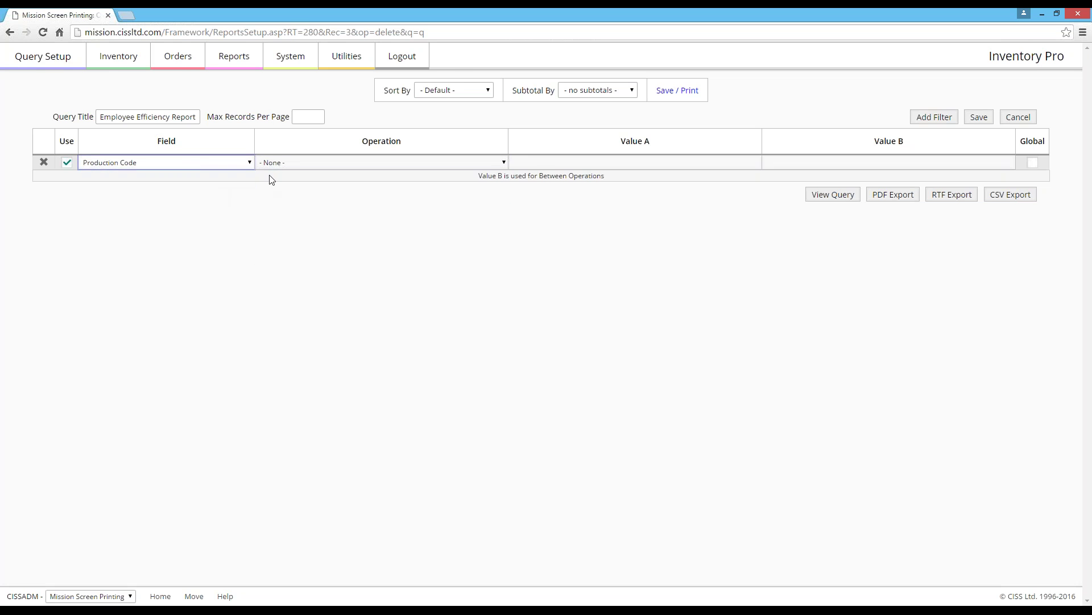
left_click(270, 164)
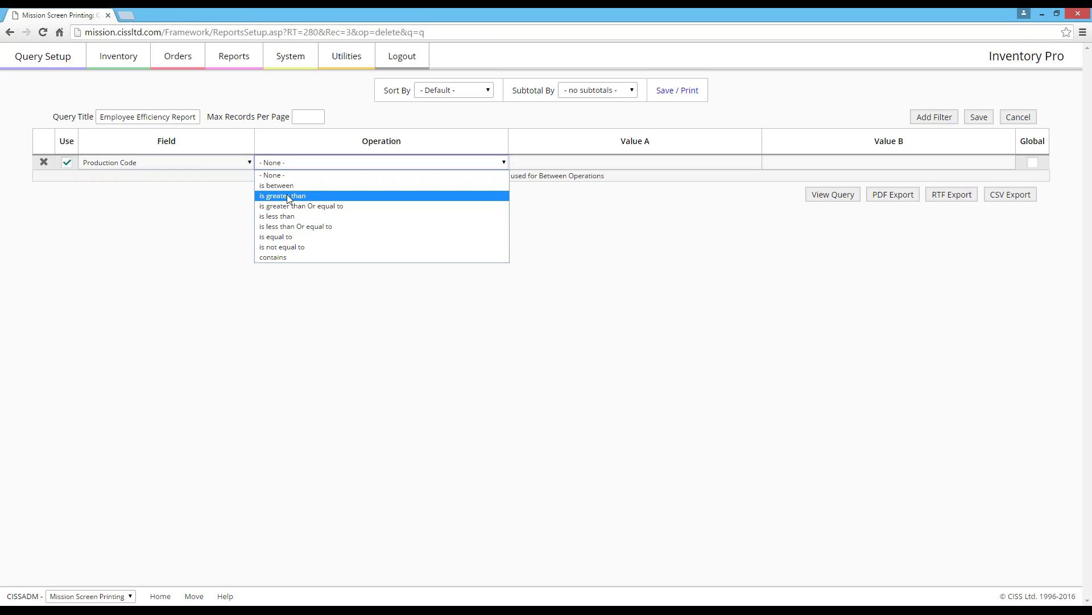
left_click(234, 203)
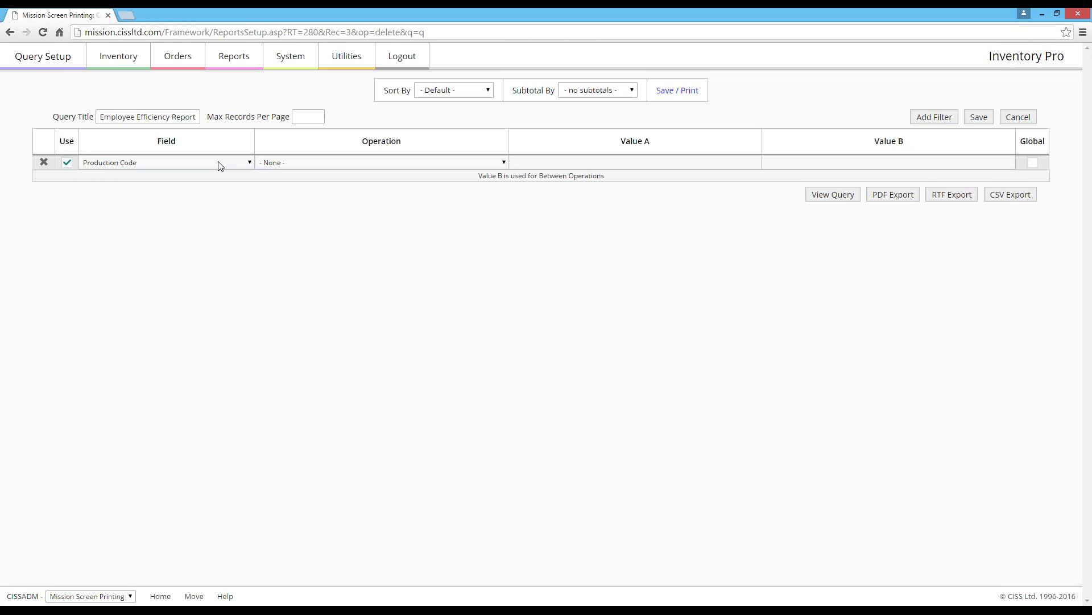
left_click(222, 165)
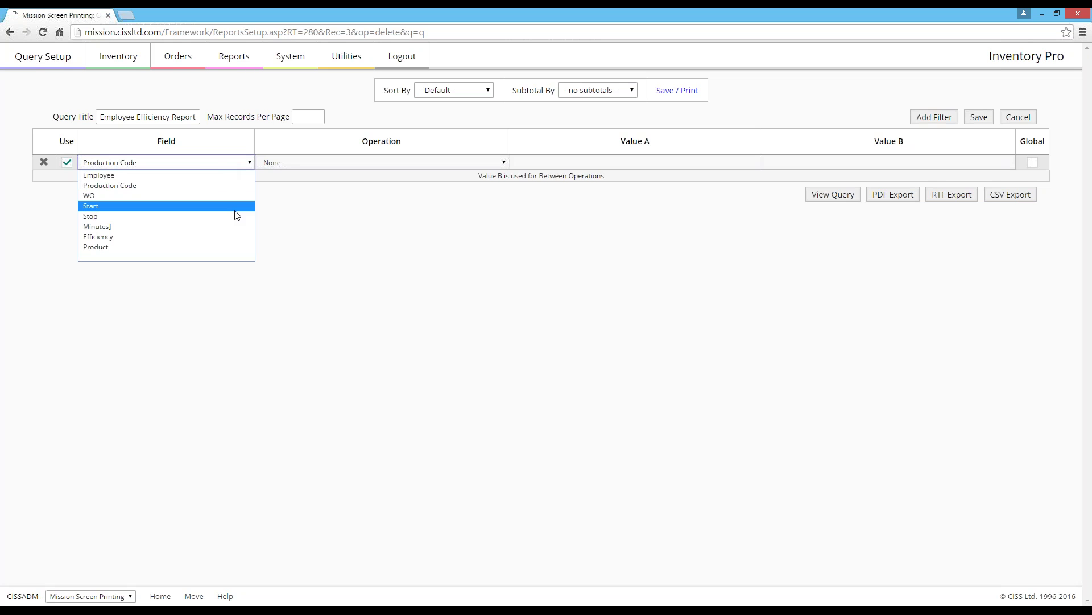
left_click(317, 222)
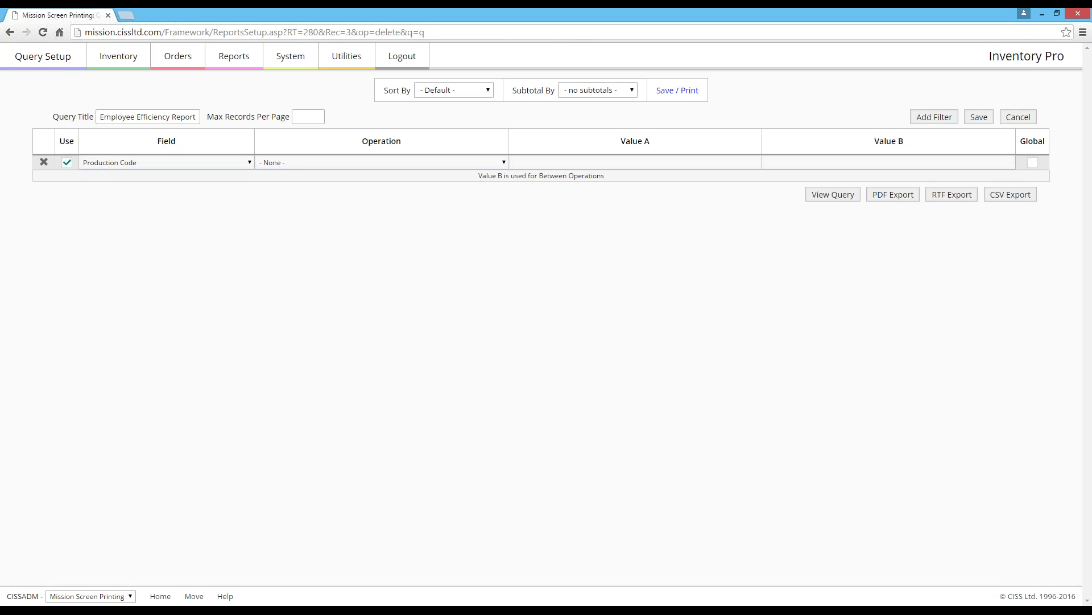
Step: Try to add another filter row to the report and view the error details
left_click(934, 116)
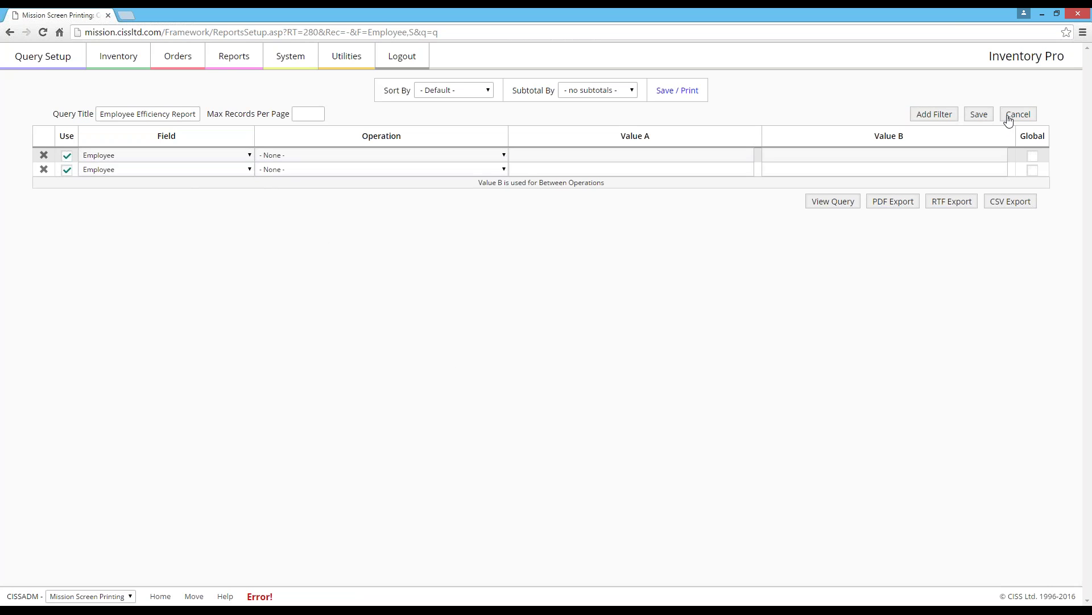
left_click(253, 595)
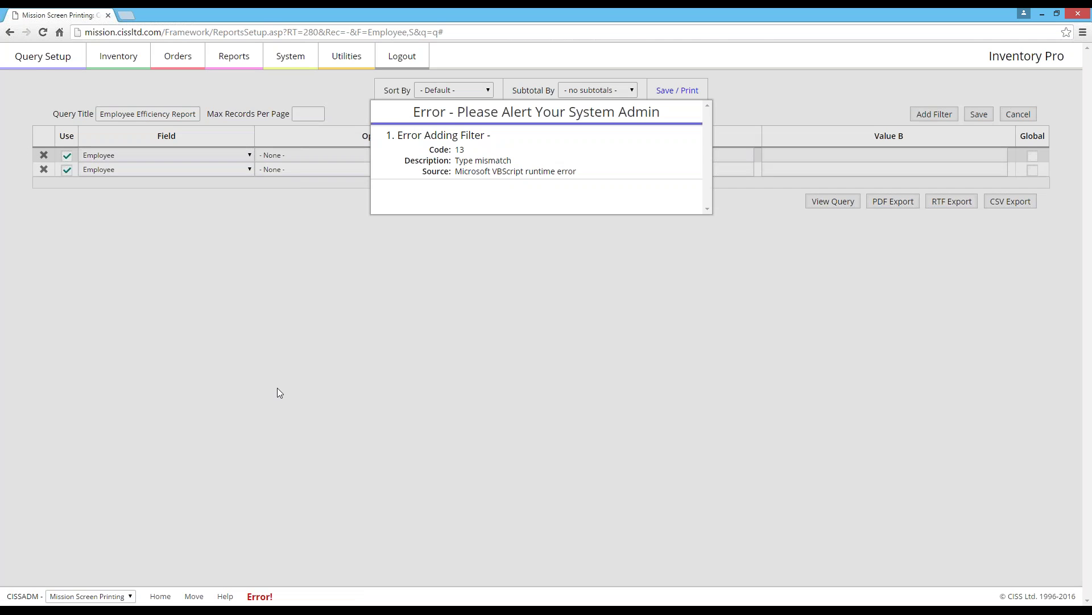
left_click(341, 279)
Step: Try to cancel the filter setup, and view the Employee Efficiency Report query from it
left_click(1017, 114)
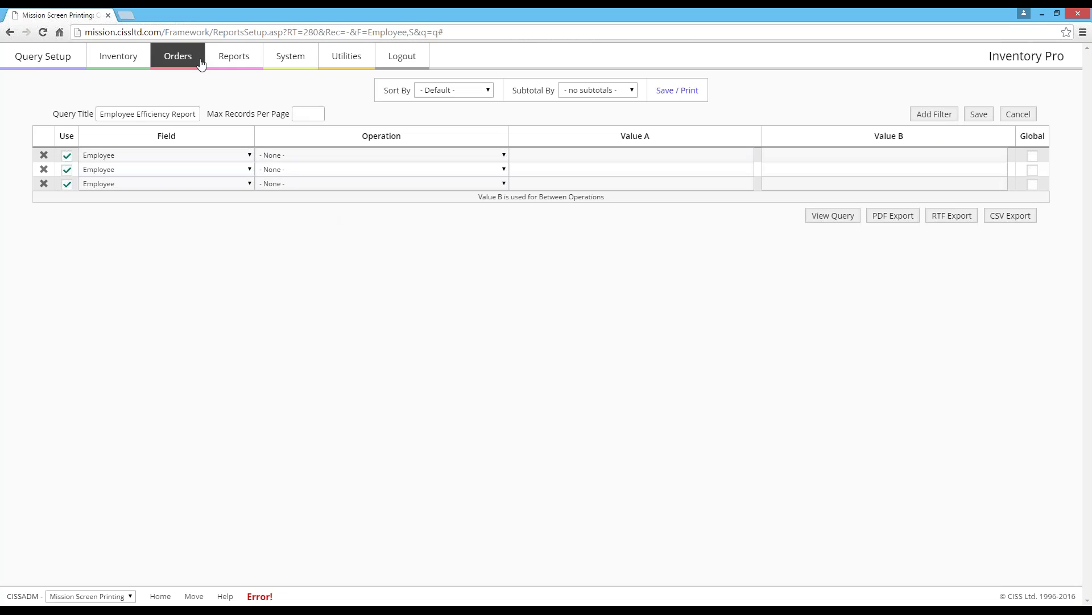
left_click(836, 219)
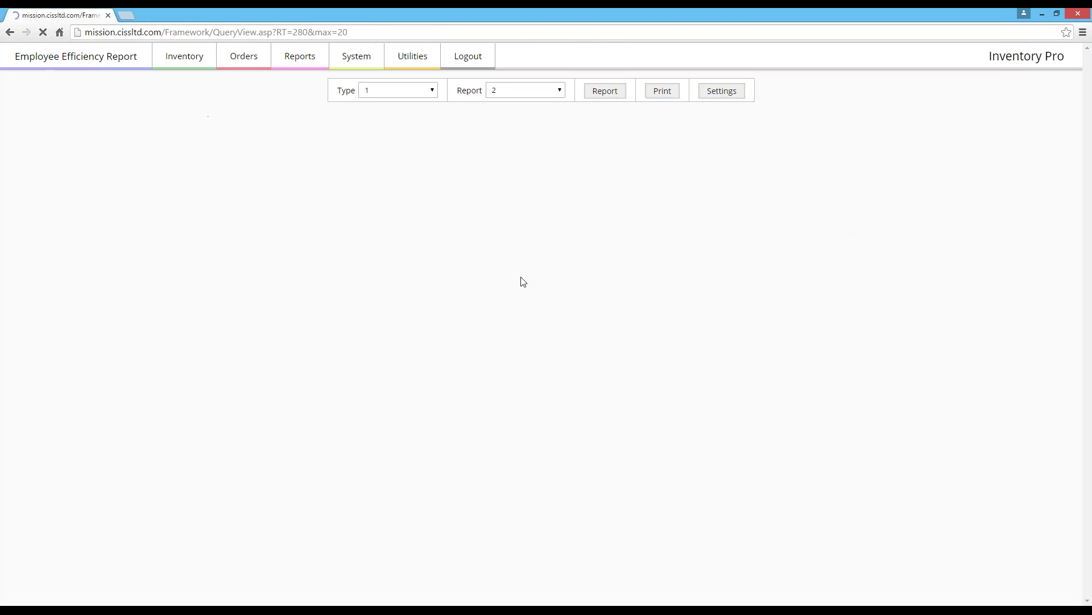